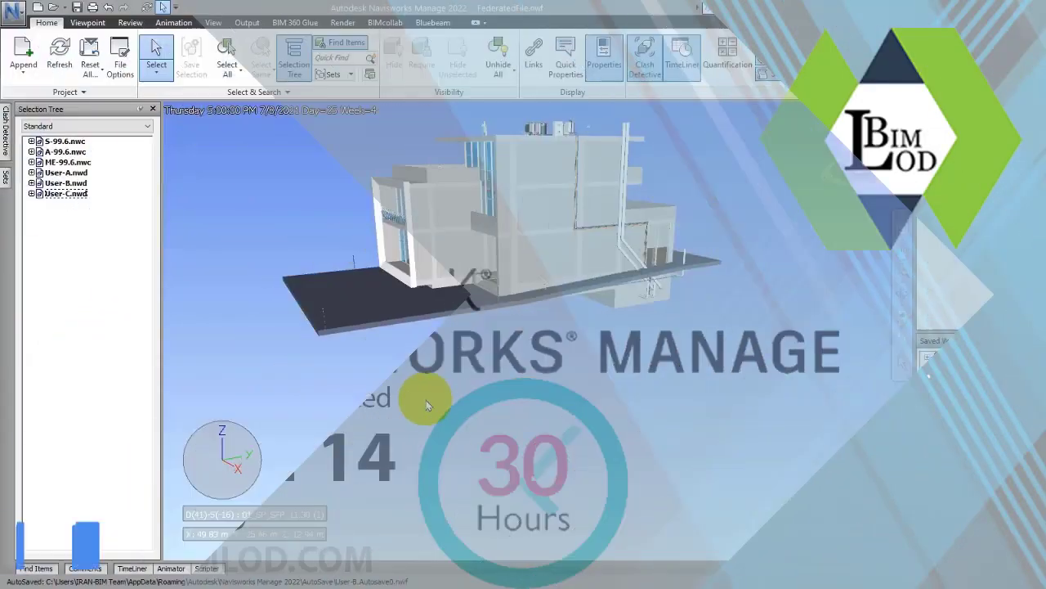
# Step: Delete the User-A.nwd, User-B.nwd and User-C.nwd models from the federated file and restore the display of the remaining building
pyautogui.click(66, 194)
pyautogui.keyDown('shift'); pyautogui.click(67, 173); pyautogui.keyUp('shift')
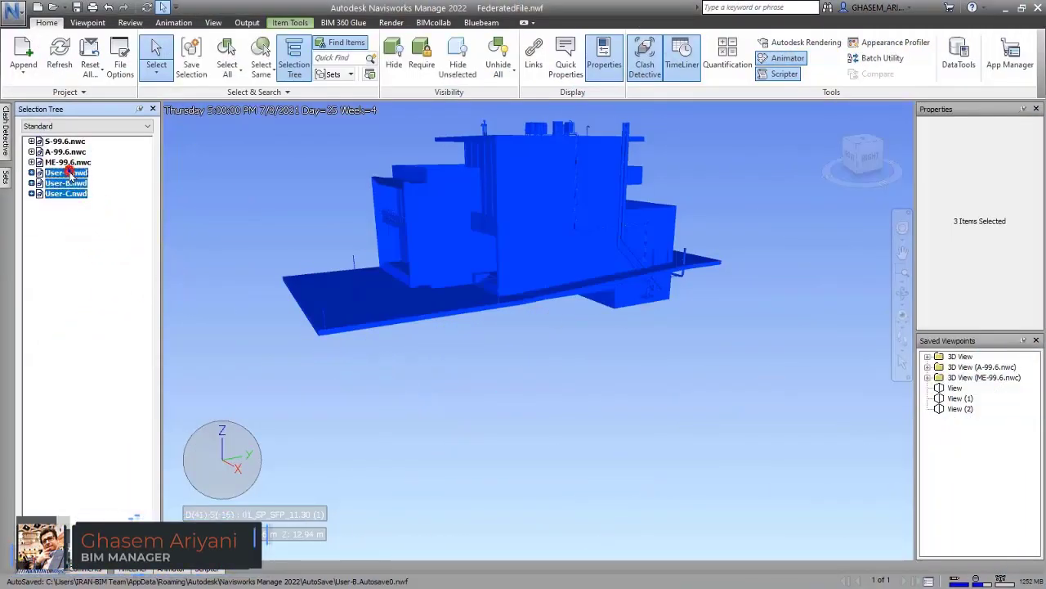
pyautogui.rightClick(71, 174)
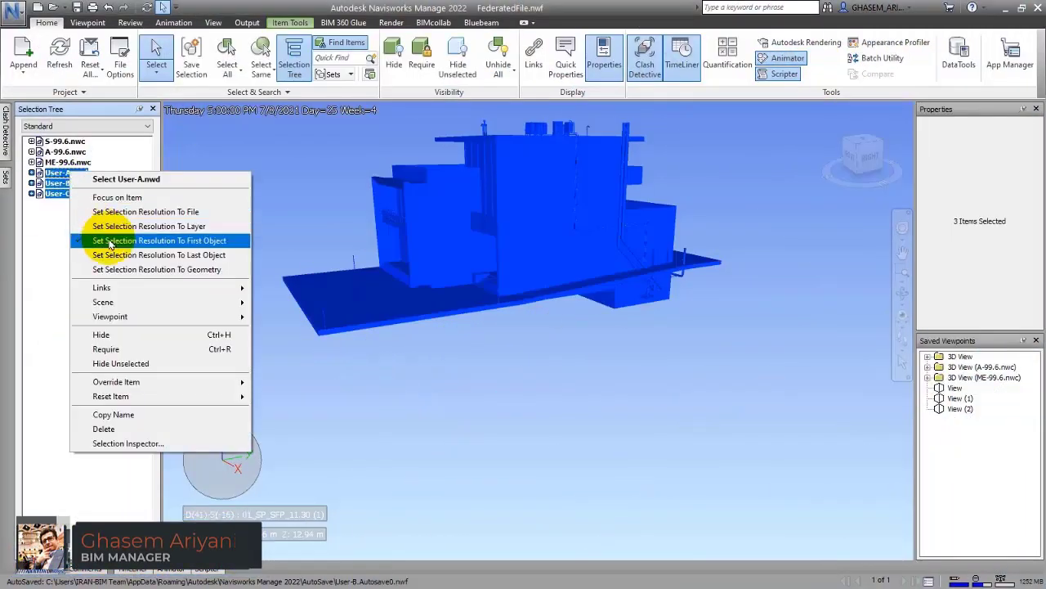
pyautogui.click(125, 432)
pyautogui.click(567, 348)
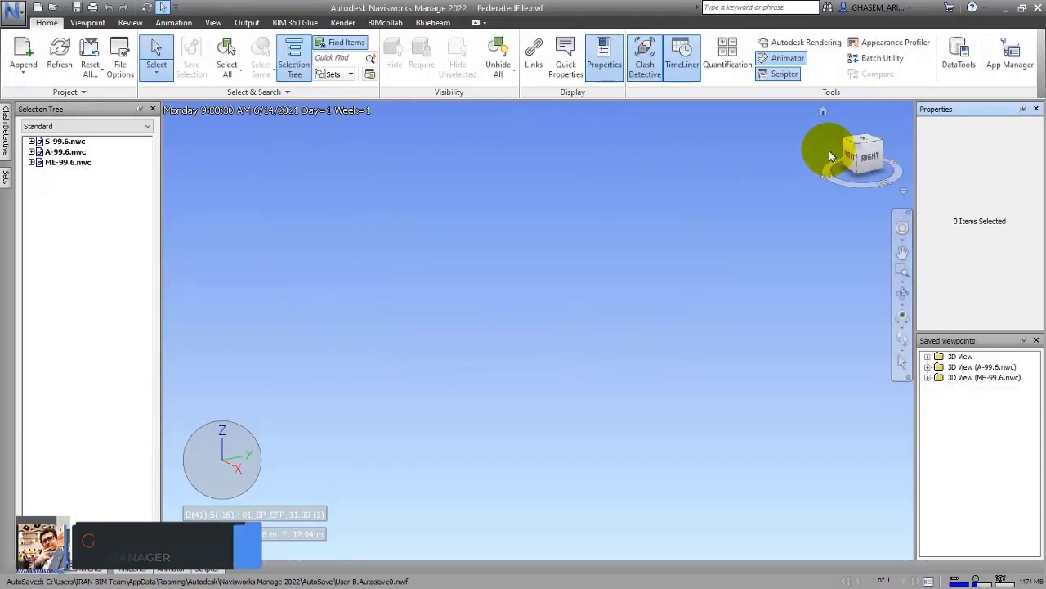
pyautogui.click(131, 569)
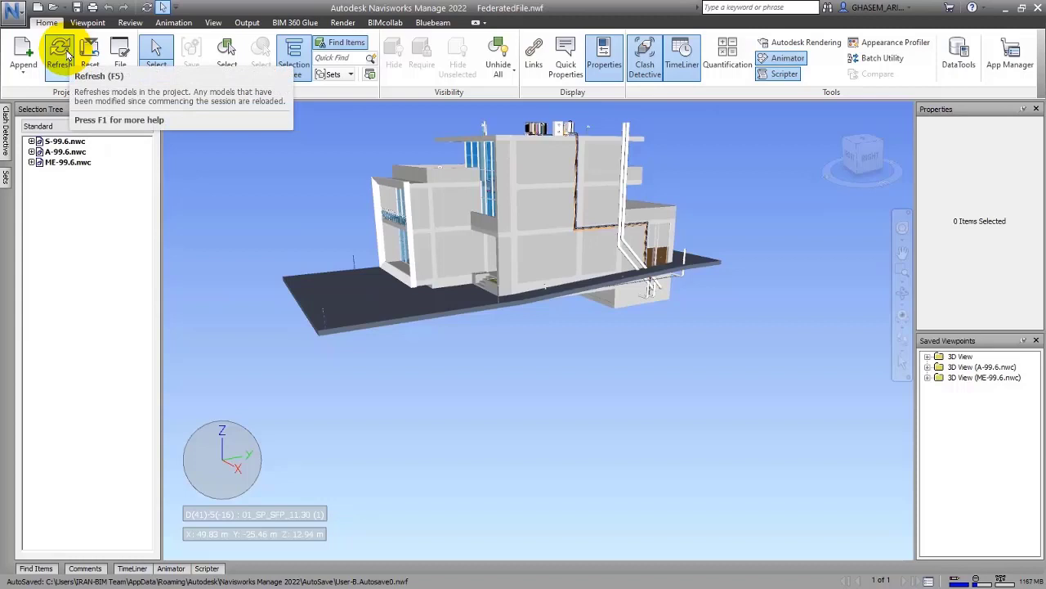
# Step: Review the scene statistics for the three remaining NWC models, then close the report
pyautogui.click(57, 91)
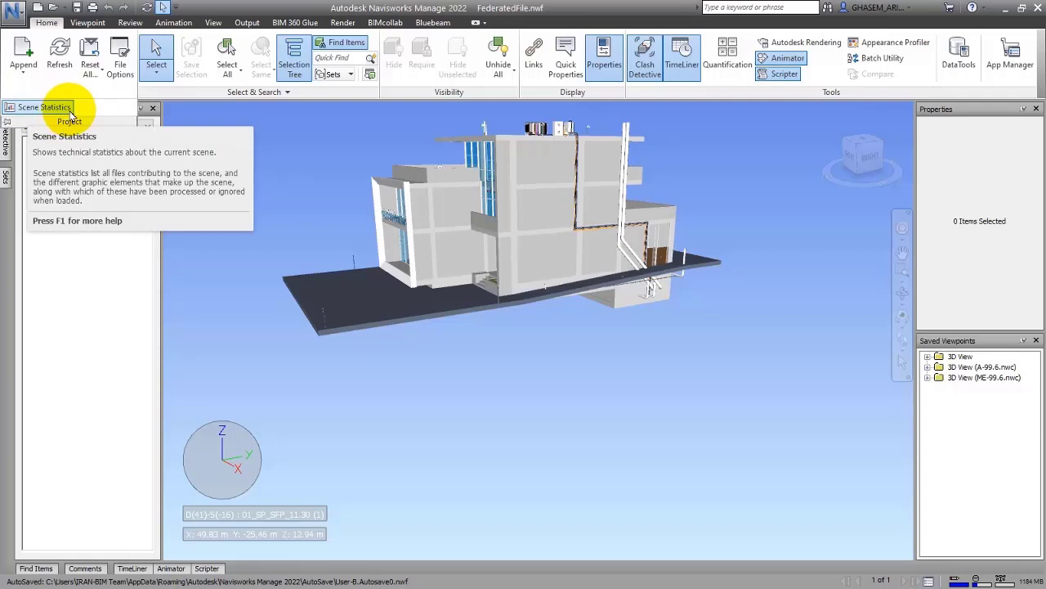
pyautogui.click(51, 109)
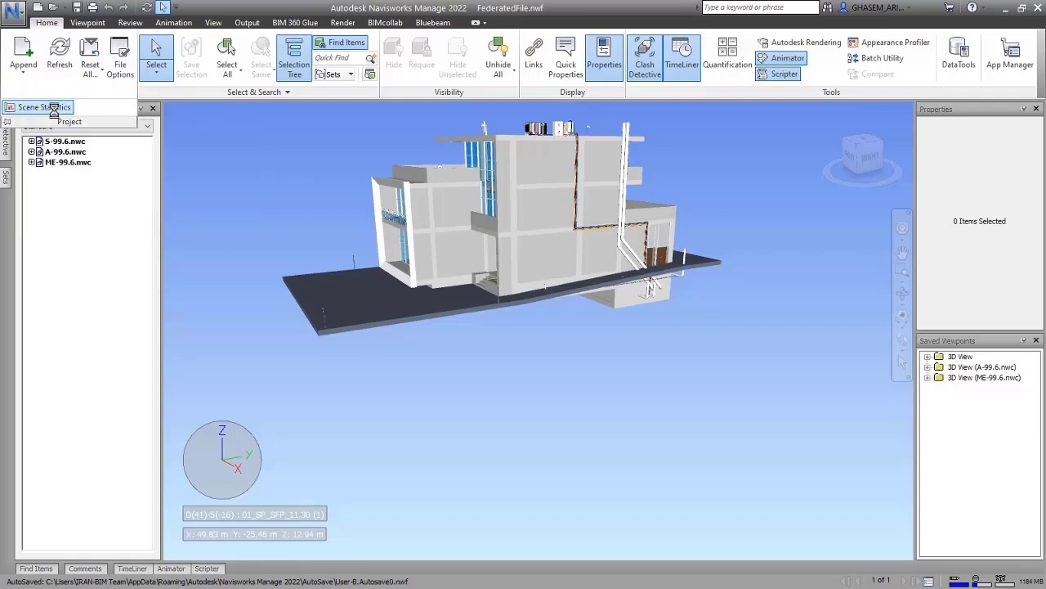
pyautogui.moveTo(353, 116); pyautogui.dragTo(157, 110)
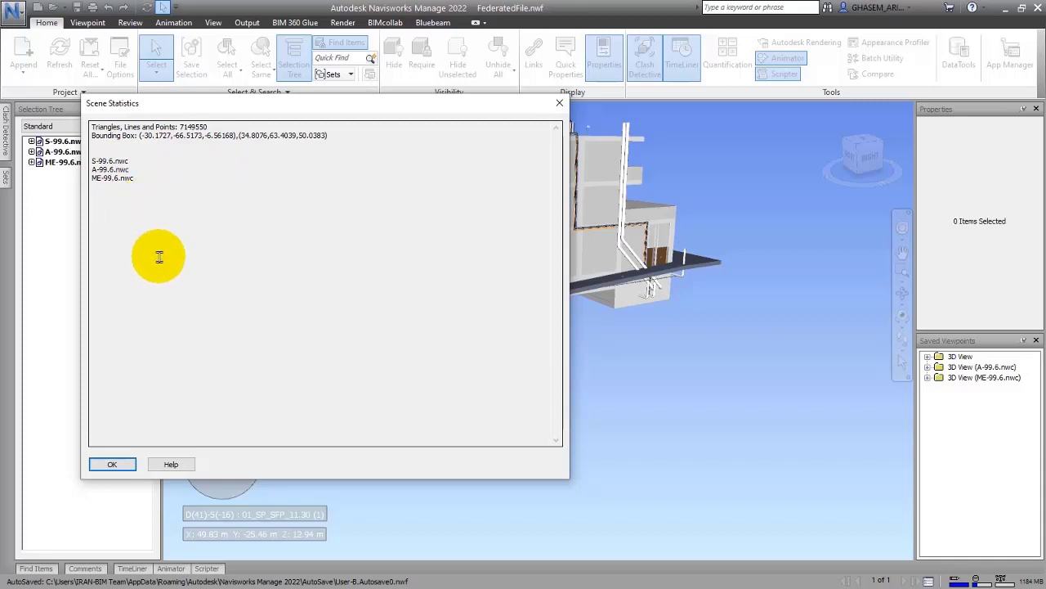
pyautogui.click(135, 465)
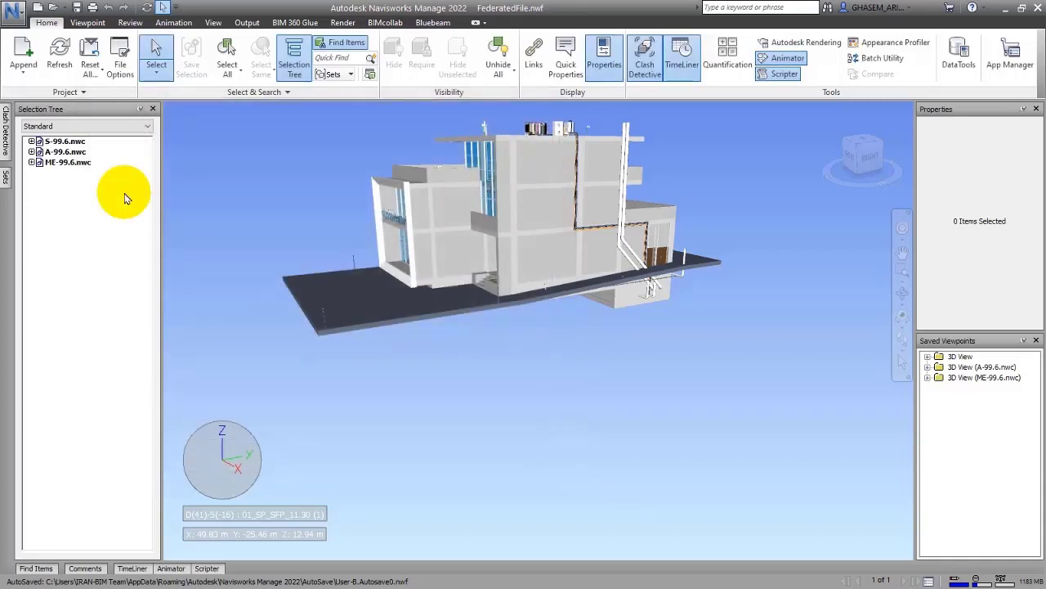
# Step: Start appending a model and, in the file browser, copy the EXAMPLE folder from AS-Example
pyautogui.click(24, 51)
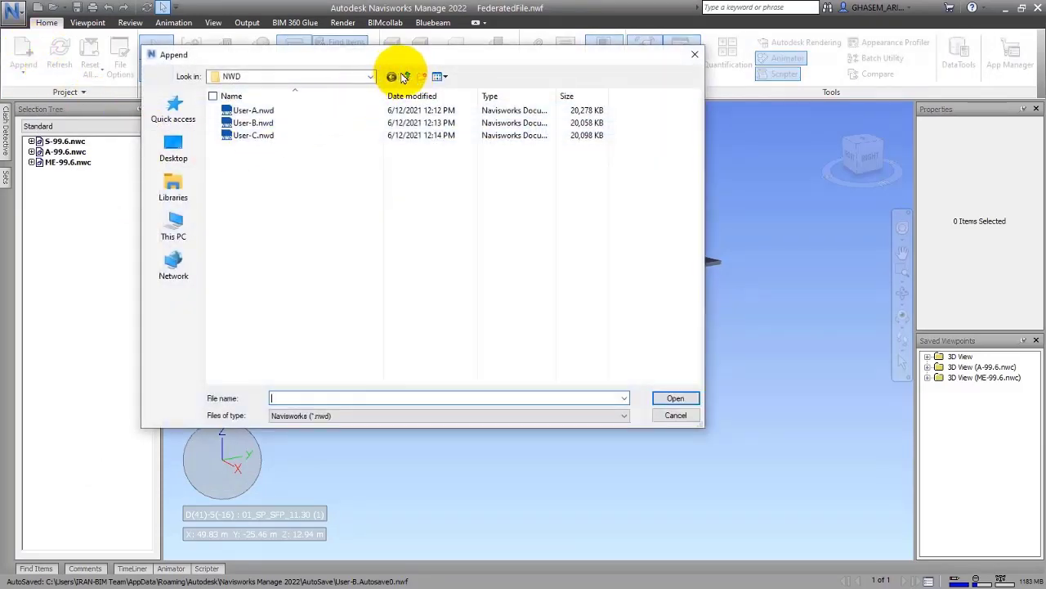
pyautogui.click(404, 77)
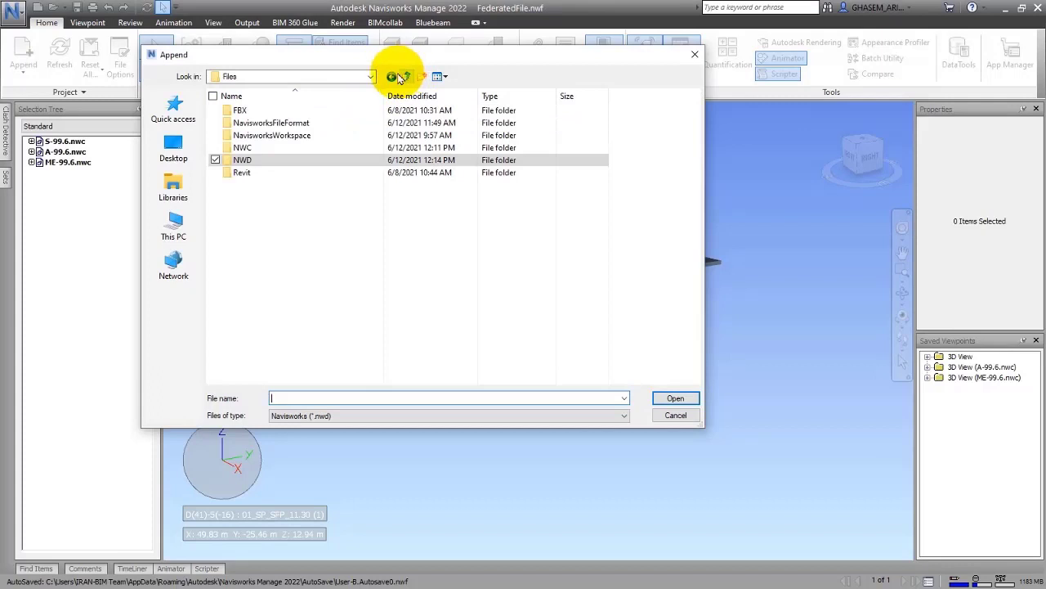
pyautogui.click(357, 76)
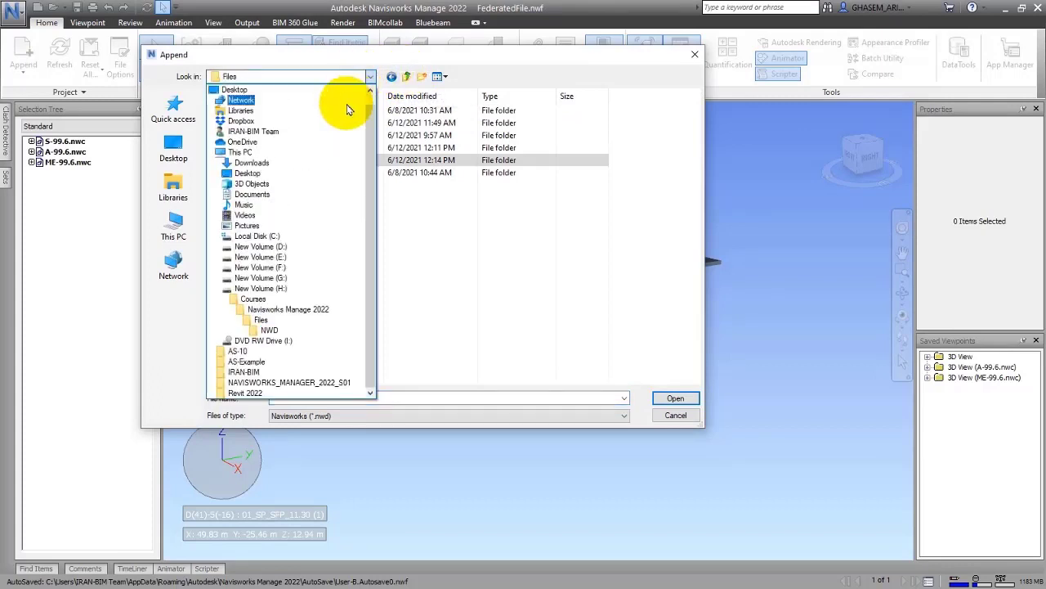
pyautogui.click(250, 361)
pyautogui.rightClick(244, 127)
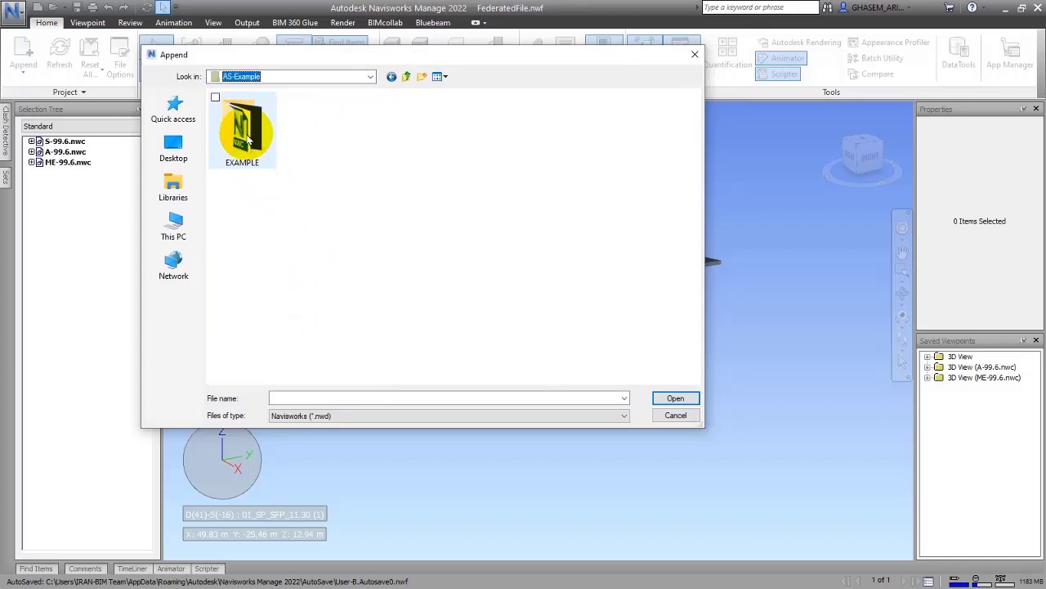
pyautogui.click(282, 511)
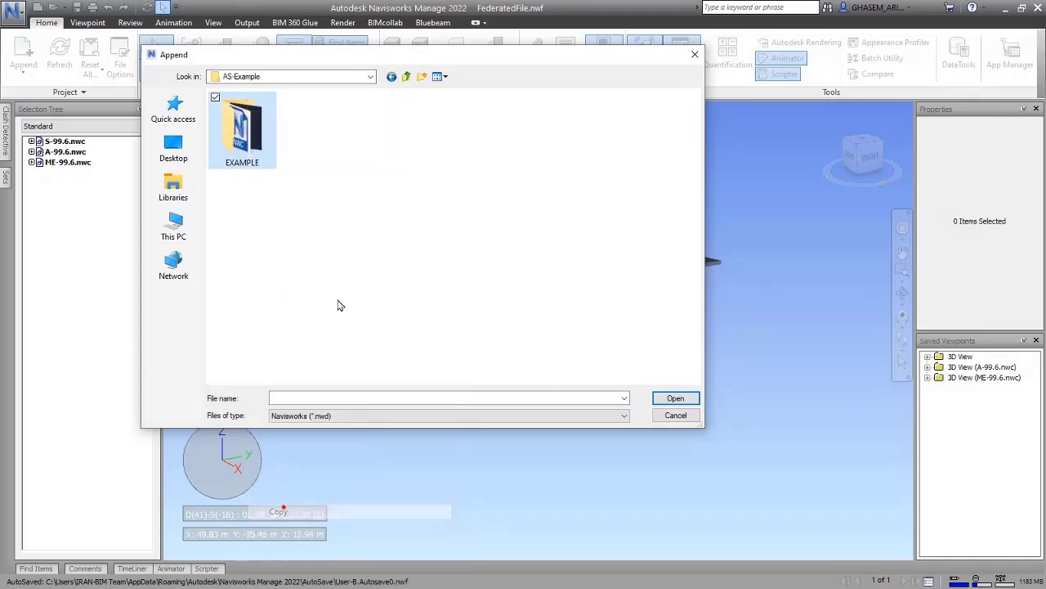
# Step: Paste the copied folder into the course's Files folder and rename it AdvanceSteel
pyautogui.click(406, 76)
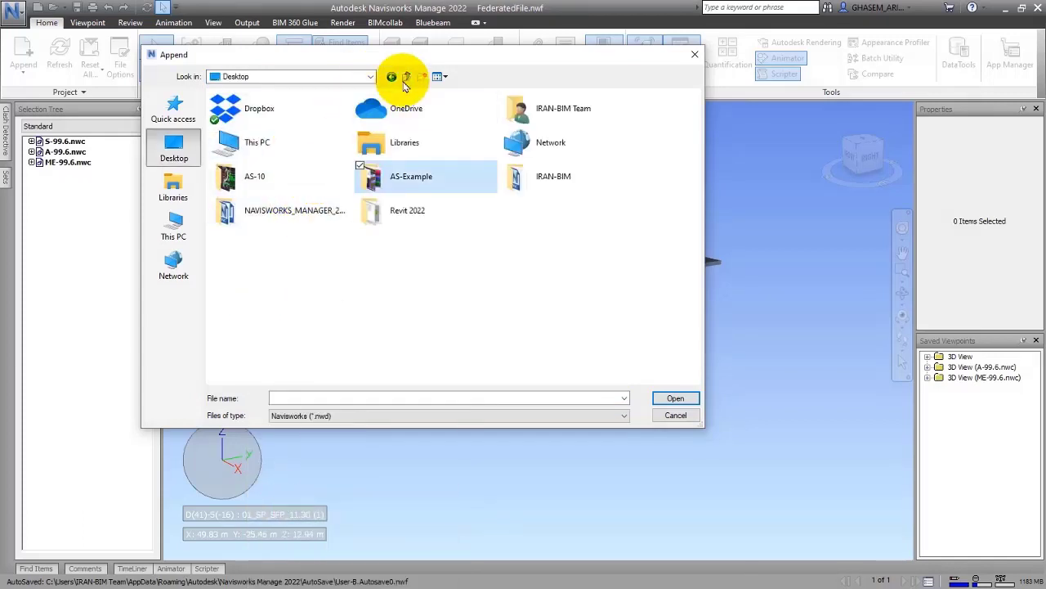
pyautogui.click(396, 76)
pyautogui.click(396, 77)
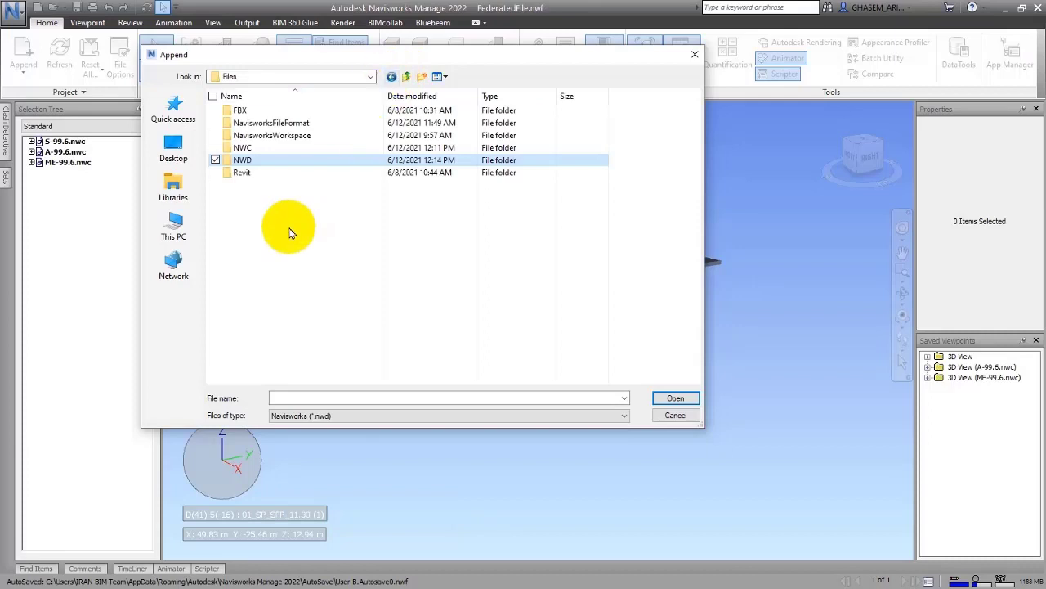
pyautogui.rightClick(270, 200)
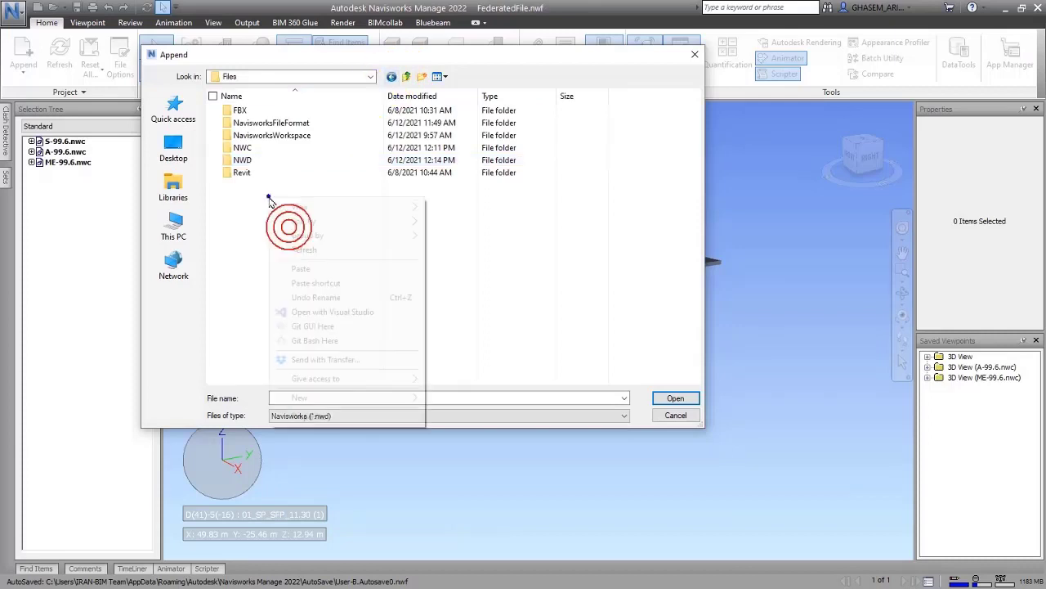
pyautogui.click(301, 270)
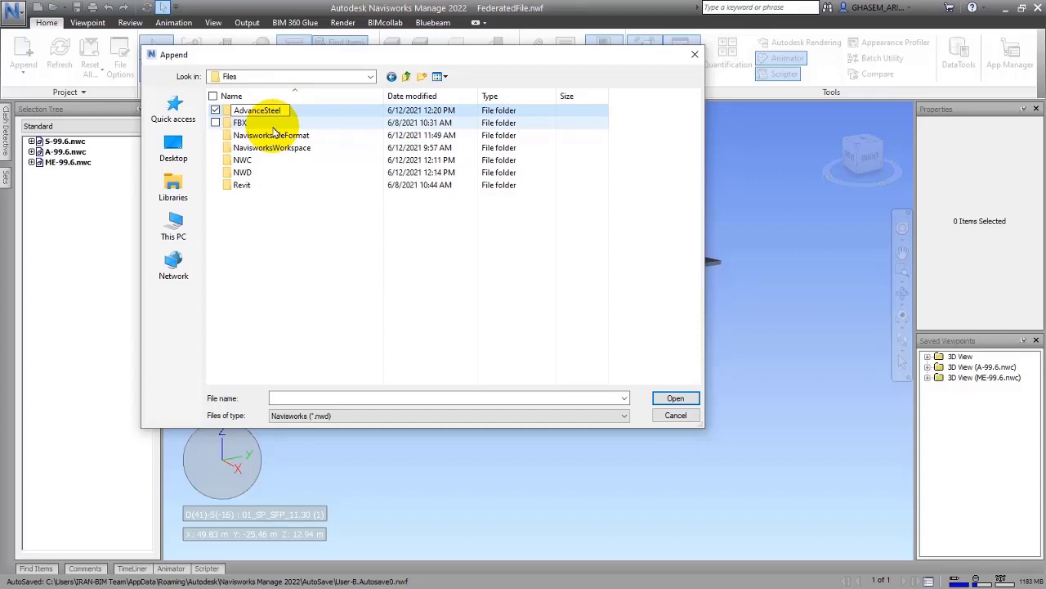
pyautogui.click(311, 241)
# Step: Append the Navisworks Cache file EXAMPLE.nwc from the AdvanceSteel folder to the project
pyautogui.doubleClick(255, 110)
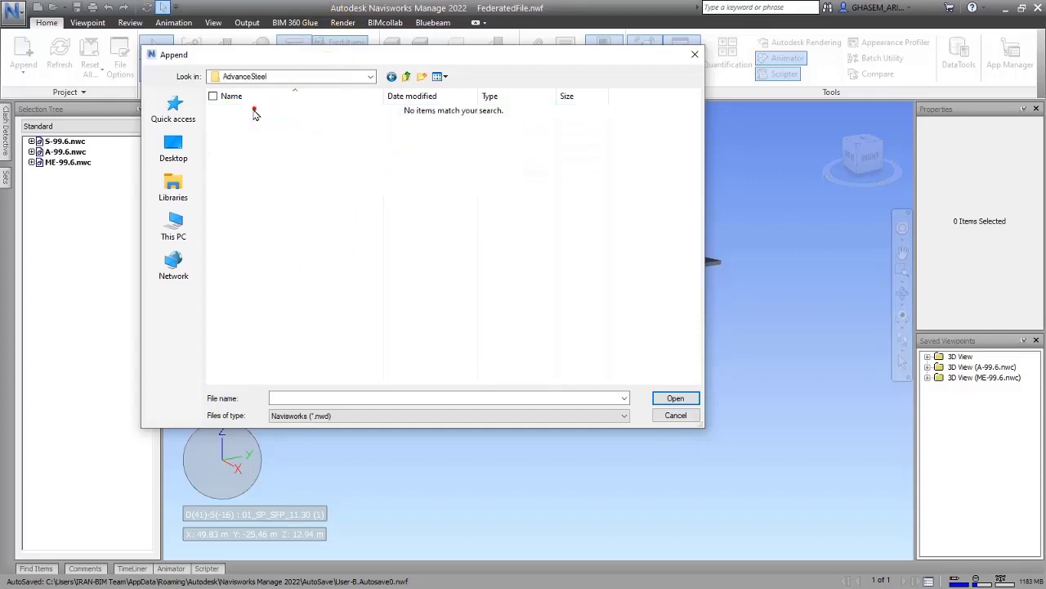
pyautogui.click(384, 415)
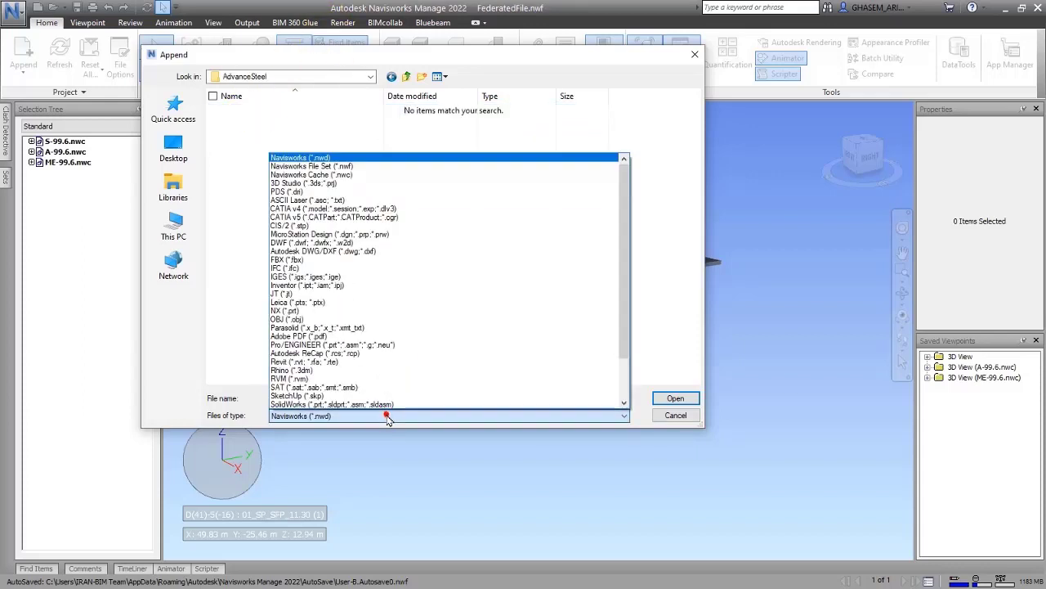
pyautogui.click(363, 178)
pyautogui.click(273, 112)
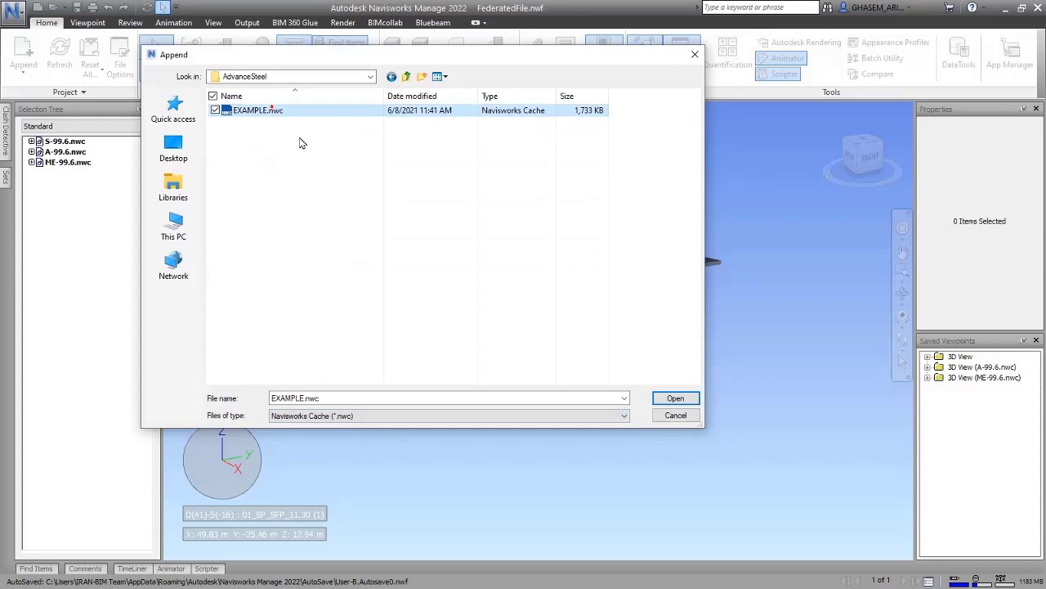
pyautogui.click(676, 398)
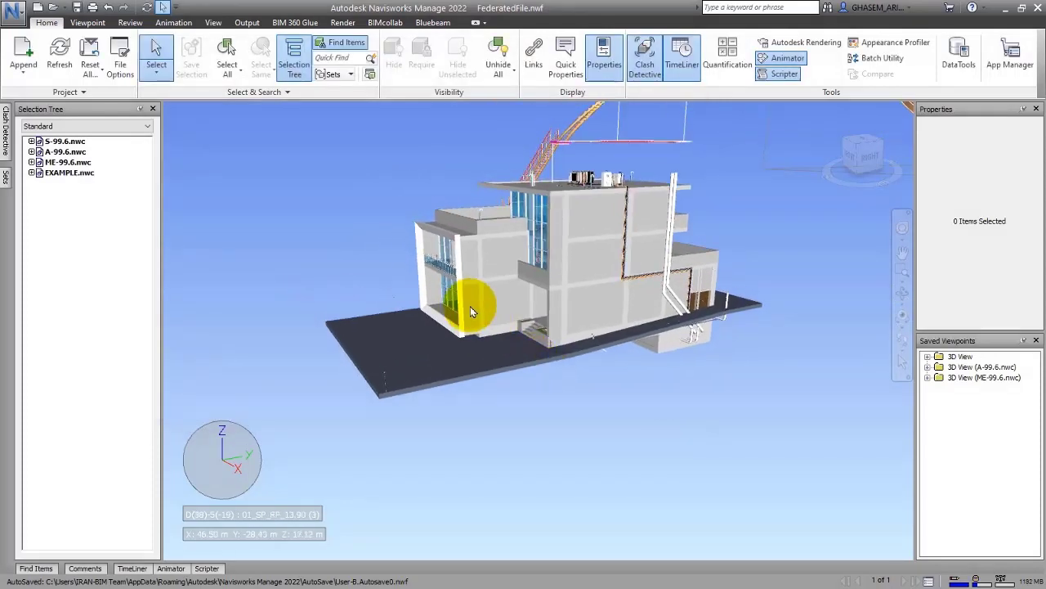
pyautogui.keyDown('shift'); pyautogui.moveTo(470, 310); pyautogui.dragTo(257, 147, button='middle'); pyautogui.keyUp('shift')
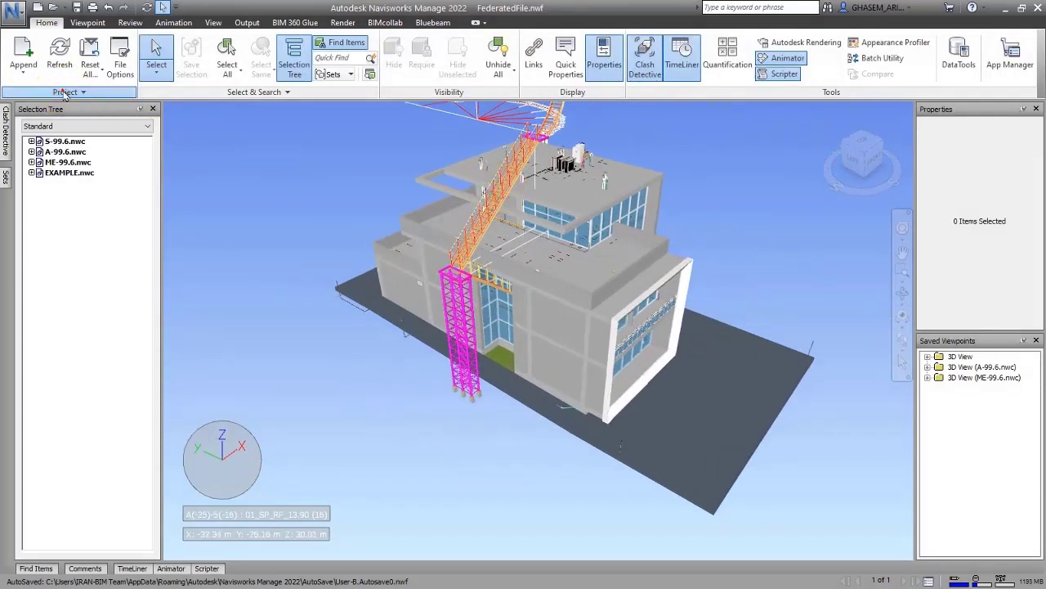
# Step: Examine the scene statistics for the processed and ignored geometry of EXAMPLE.nwc and its conversion notes, then close the report
pyautogui.click(64, 92)
pyautogui.click(25, 104)
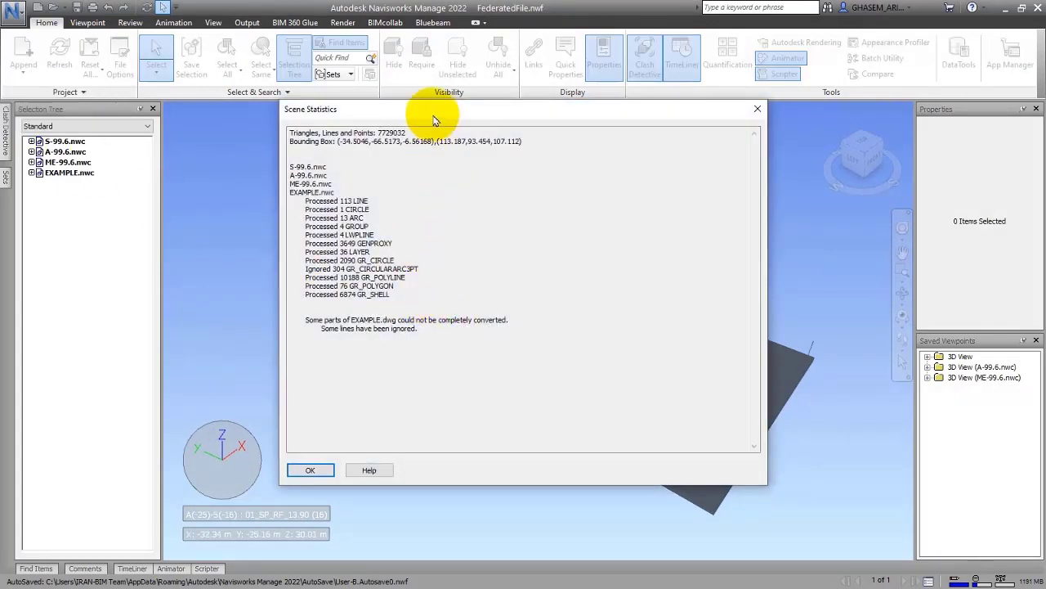
pyautogui.moveTo(467, 121); pyautogui.dragTo(201, 101)
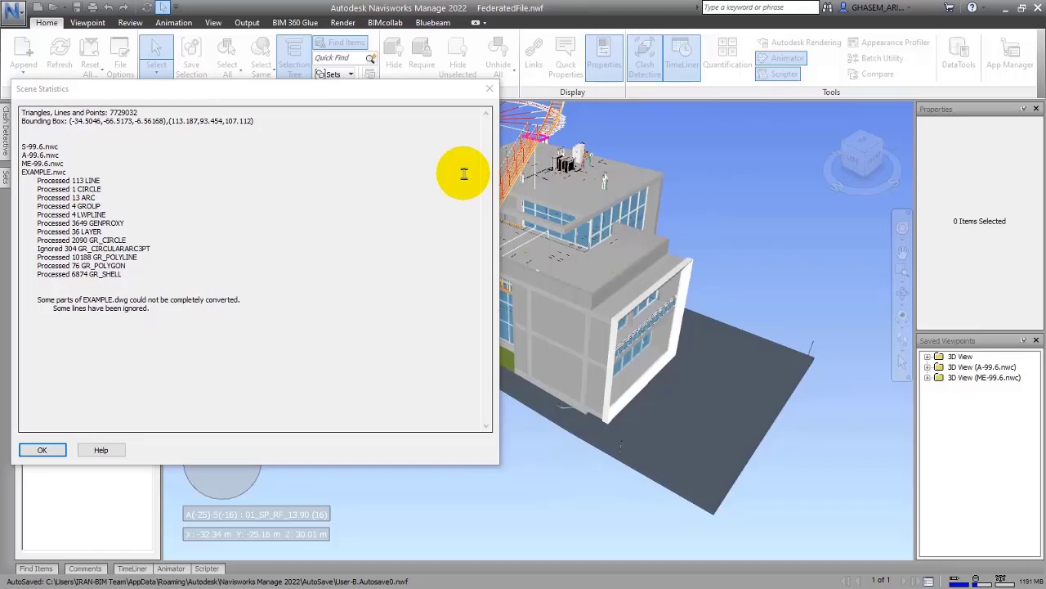
pyautogui.moveTo(23, 147); pyautogui.dragTo(46, 146)
pyautogui.click(48, 152)
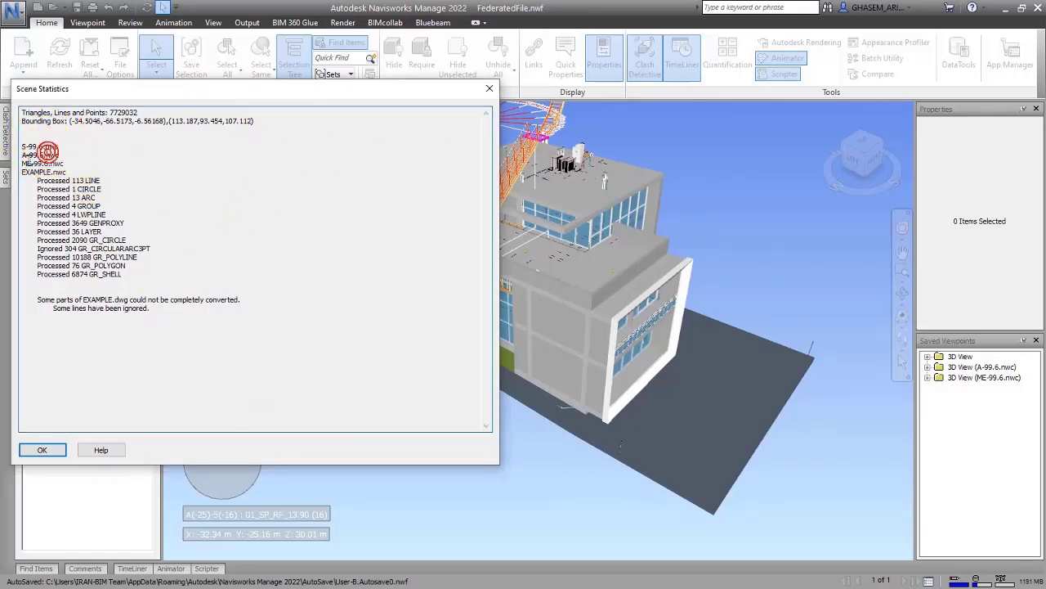
pyautogui.click(87, 196)
pyautogui.moveTo(100, 249); pyautogui.dragTo(110, 257)
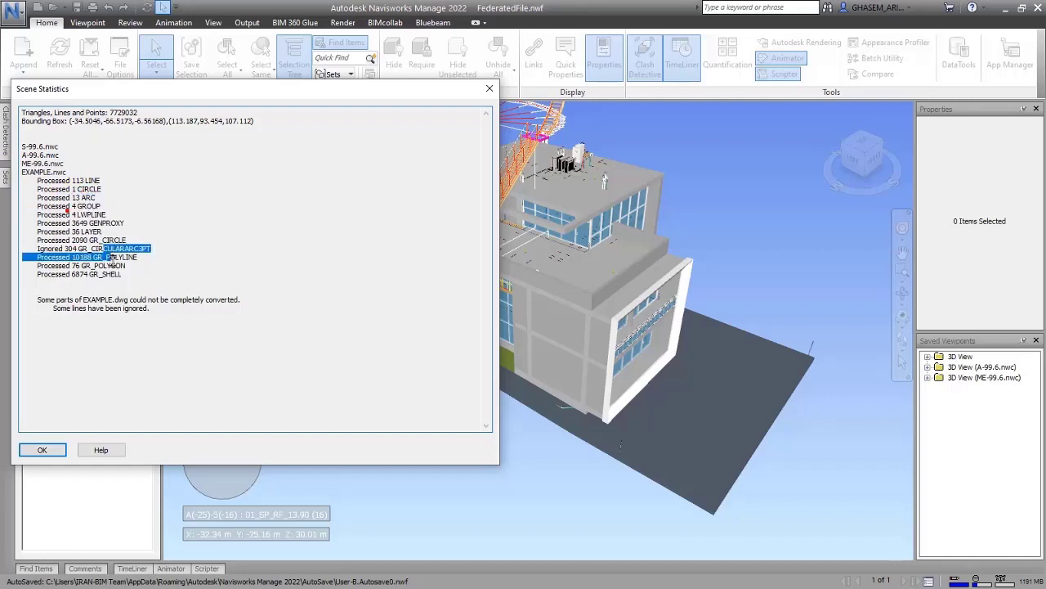
pyautogui.click(116, 273)
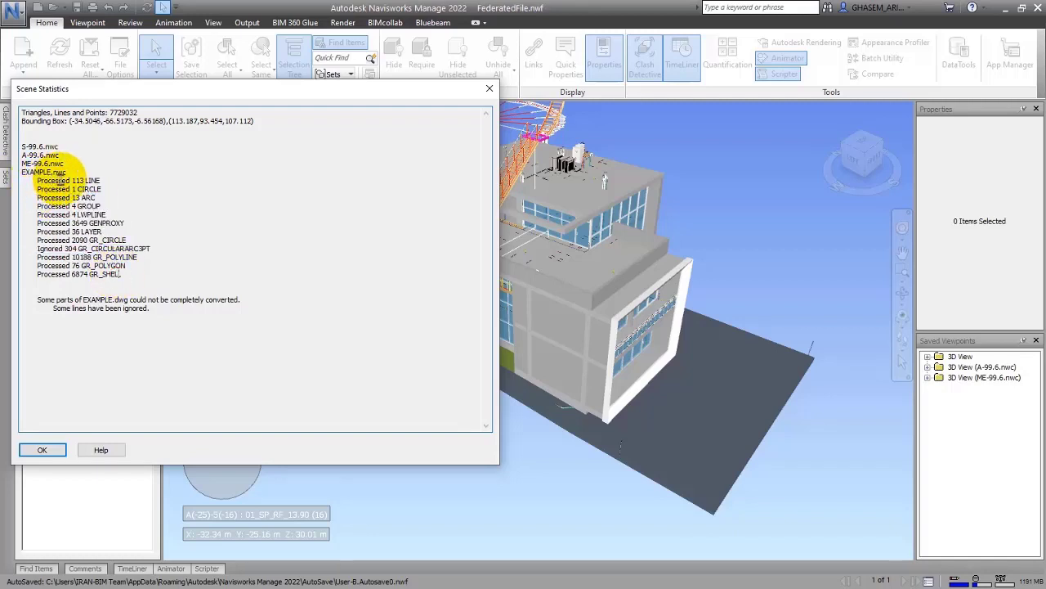
pyautogui.moveTo(64, 181)
pyautogui.mouseDown()
pyautogui.moveTo(104, 207)
pyautogui.moveTo(103, 189)
pyautogui.moveTo(79, 198)
pyautogui.moveTo(98, 198)
pyautogui.mouseUp()
pyautogui.click(101, 198)
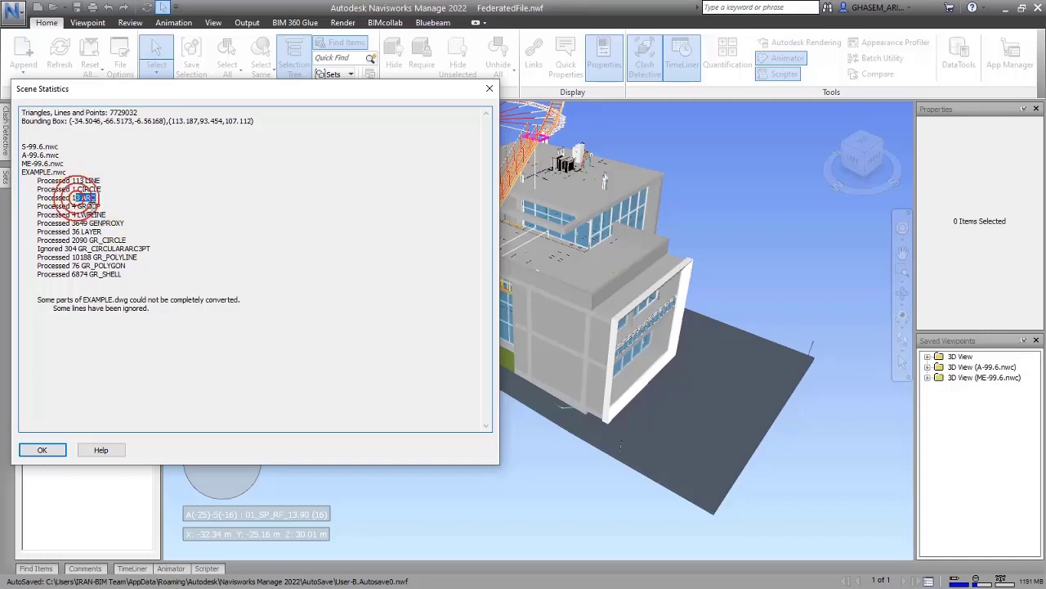
pyautogui.click(134, 272)
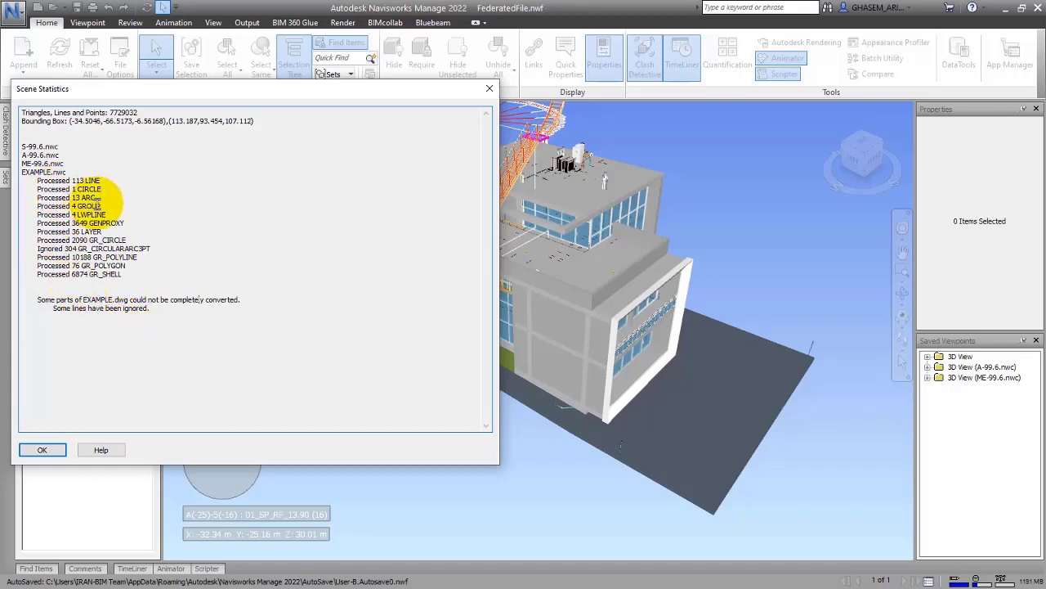
pyautogui.moveTo(84, 300); pyautogui.dragTo(127, 299)
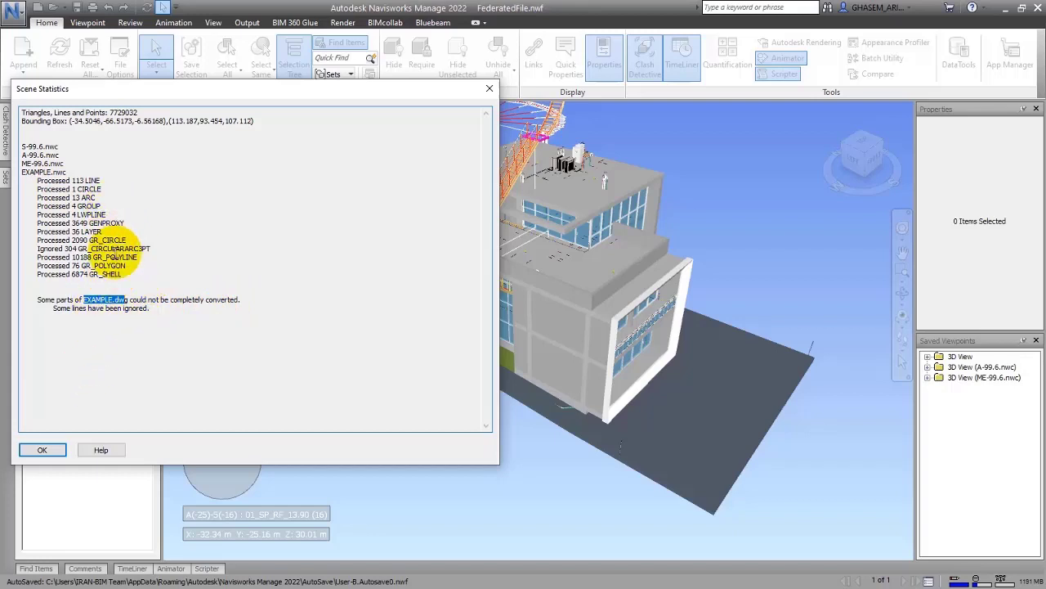
pyautogui.click(72, 450)
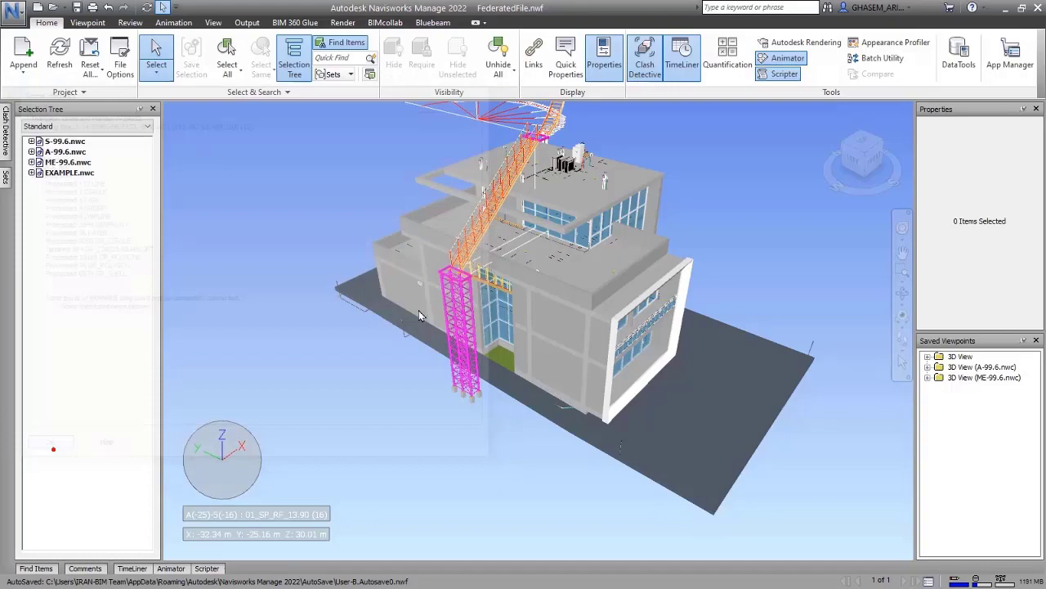
# Step: Inspect the magenta steel tower and yellow stairs of the appended model up close, checking its members by selecting them
pyautogui.keyDown('shift'); pyautogui.moveTo(425, 270); pyautogui.dragTo(319, 296, button='middle'); pyautogui.keyUp('shift')
pyautogui.scroll(3, 524, 275)
pyautogui.scroll(5, 467, 274)
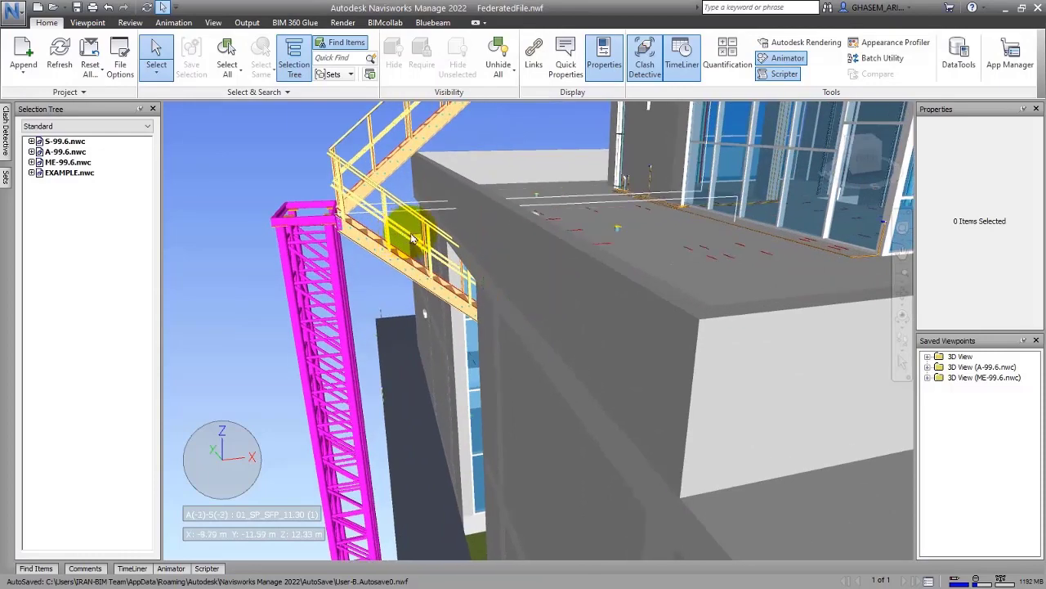
pyautogui.moveTo(405, 236); pyautogui.dragTo(433, 229, button='middle')
pyautogui.keyDown('shift'); pyautogui.moveTo(421, 279); pyautogui.dragTo(373, 234, button='middle'); pyautogui.keyUp('shift')
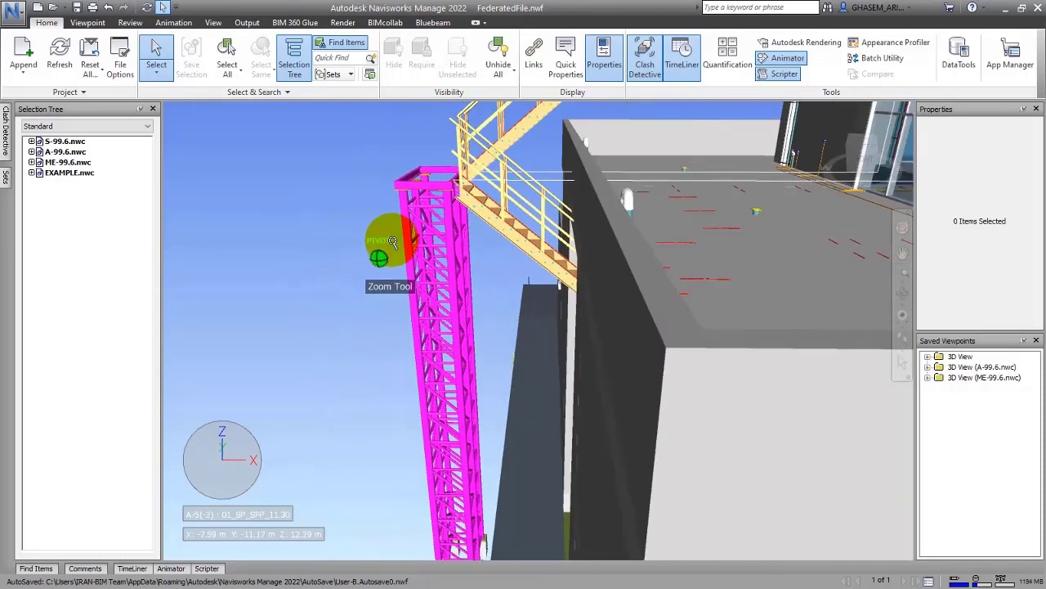
pyautogui.click(402, 217)
pyautogui.scroll(2, 408, 231)
pyautogui.click(360, 259)
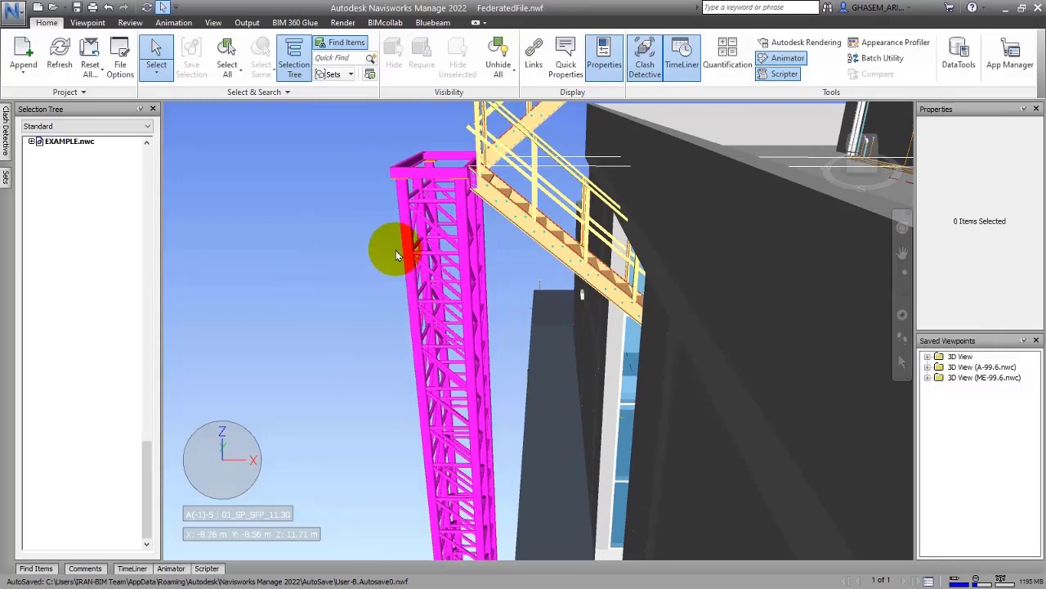
pyautogui.click(401, 219)
pyautogui.keyDown('shift'); pyautogui.moveTo(400, 256); pyautogui.dragTo(380, 259, button='middle'); pyautogui.keyUp('shift')
pyautogui.click(380, 258)
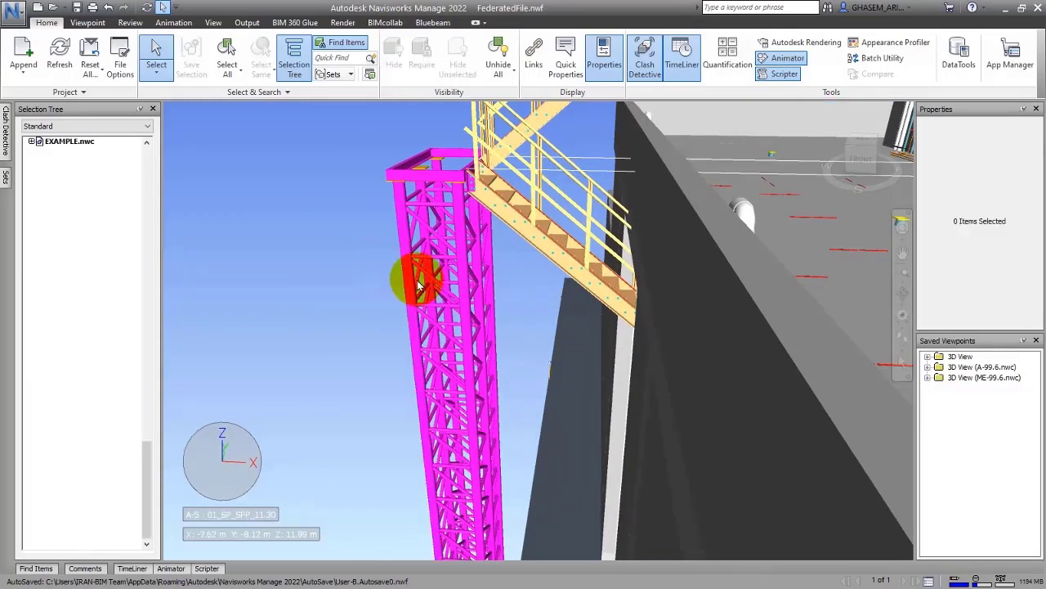
# Step: Switch to the browser and locate the Advance Steel 2021 Object Enabler download on the Autodesk support page
pyautogui.scroll(2, 392, 249)
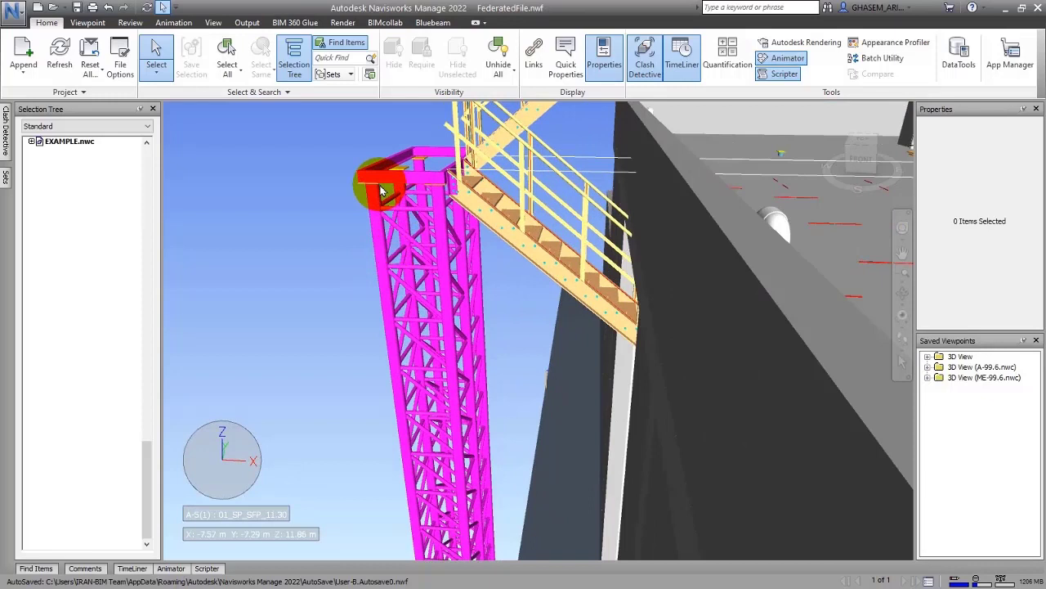
pyautogui.click(95, 93)
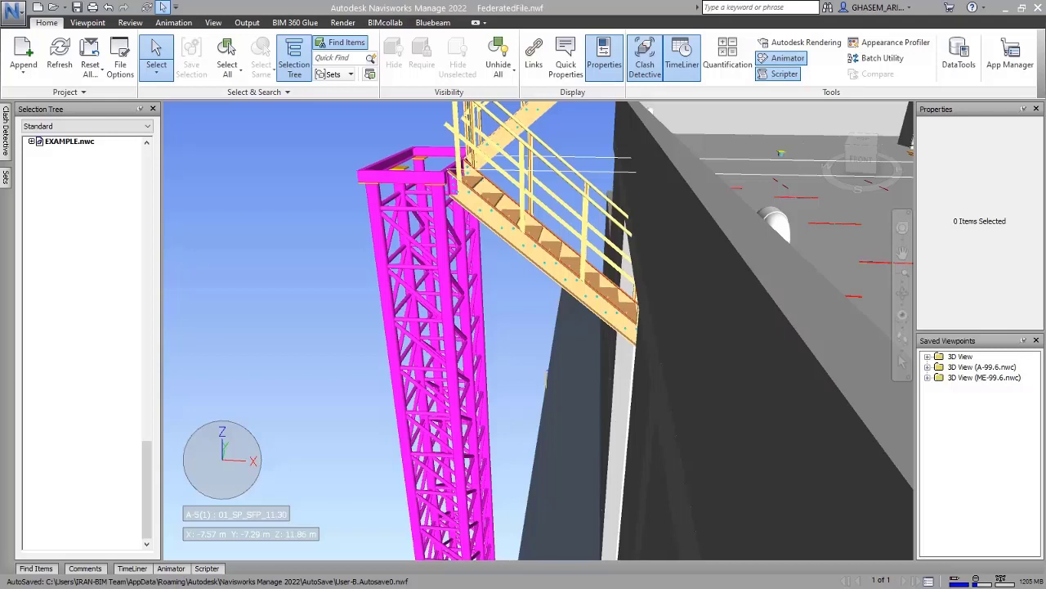
pyautogui.click(365, 34)
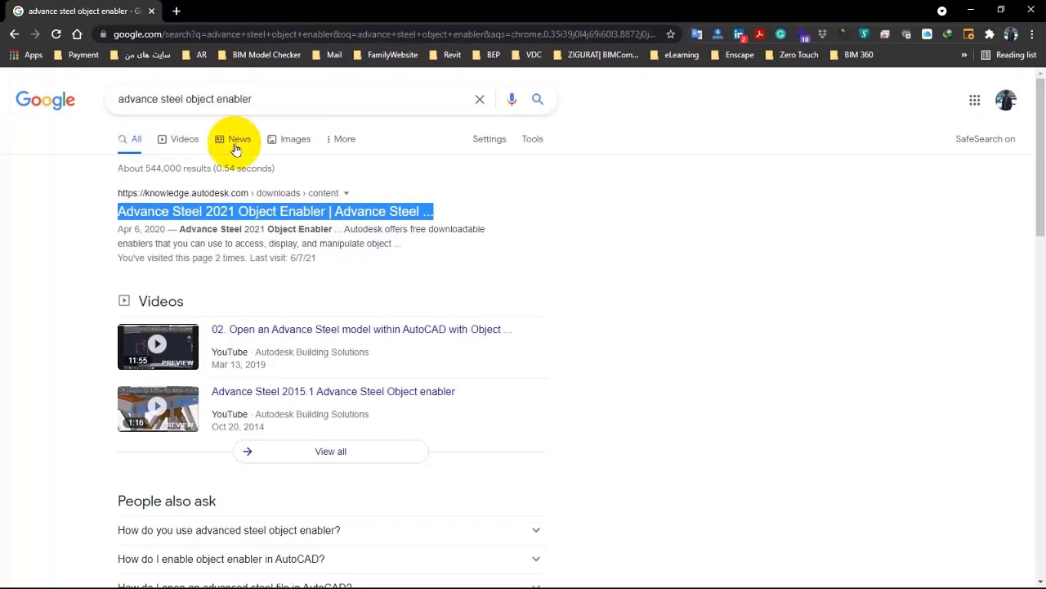
pyautogui.click(413, 141)
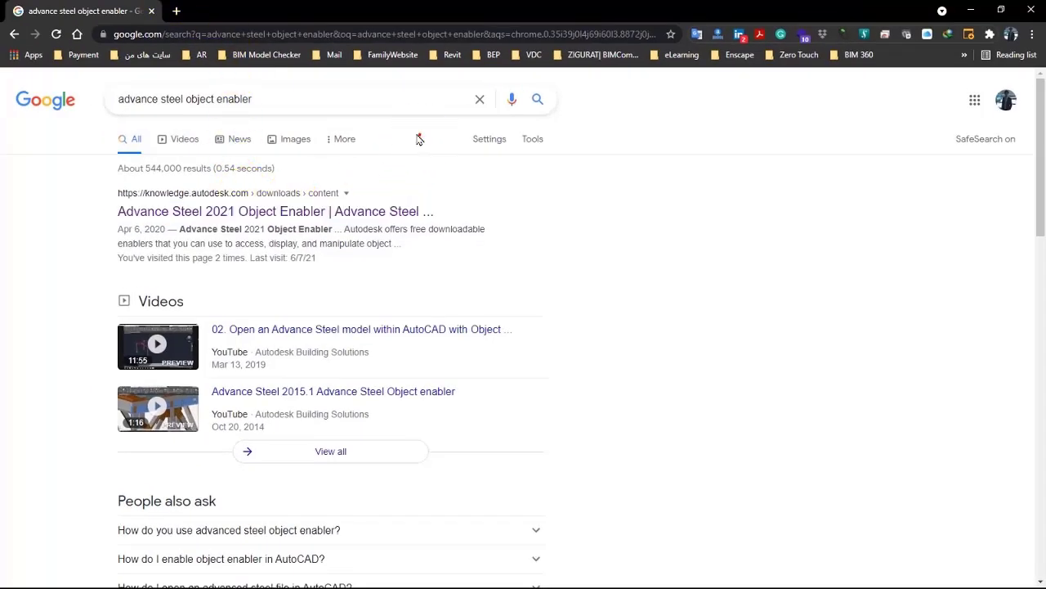
pyautogui.click(278, 214)
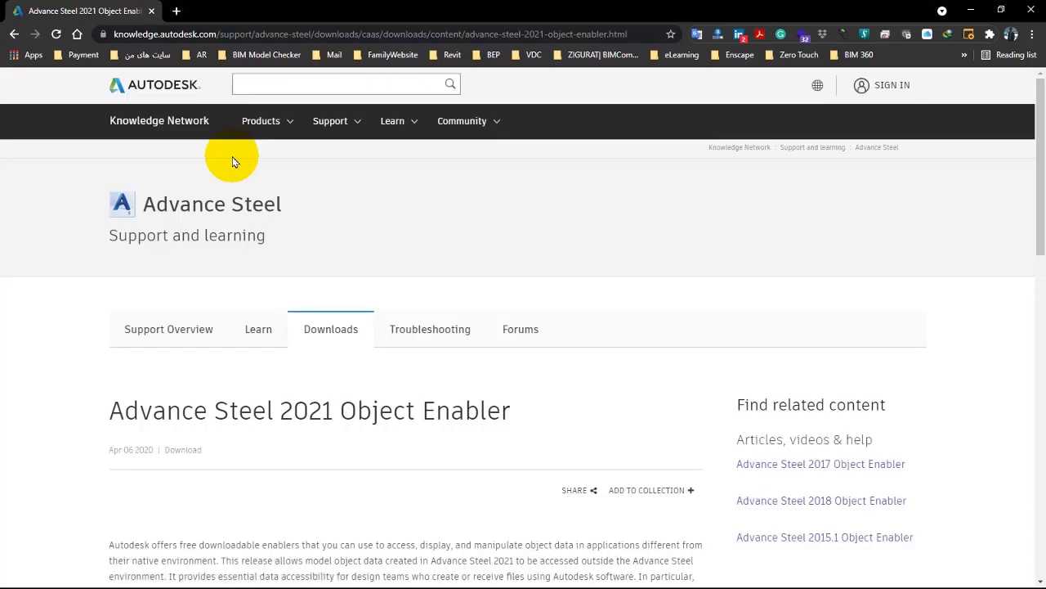
pyautogui.scroll(-5, 264, 190)
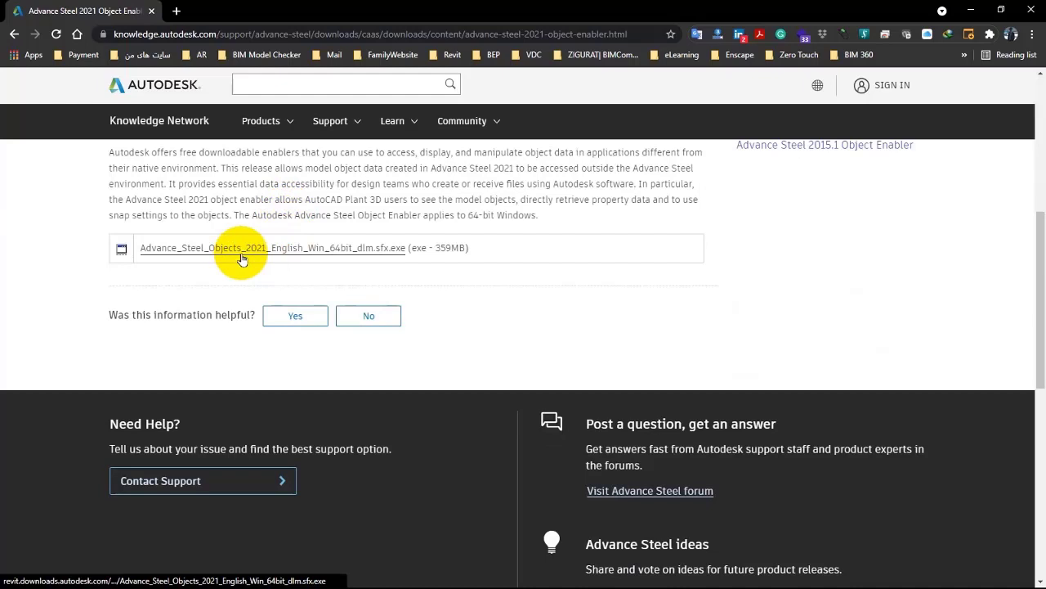
pyautogui.click(385, 245)
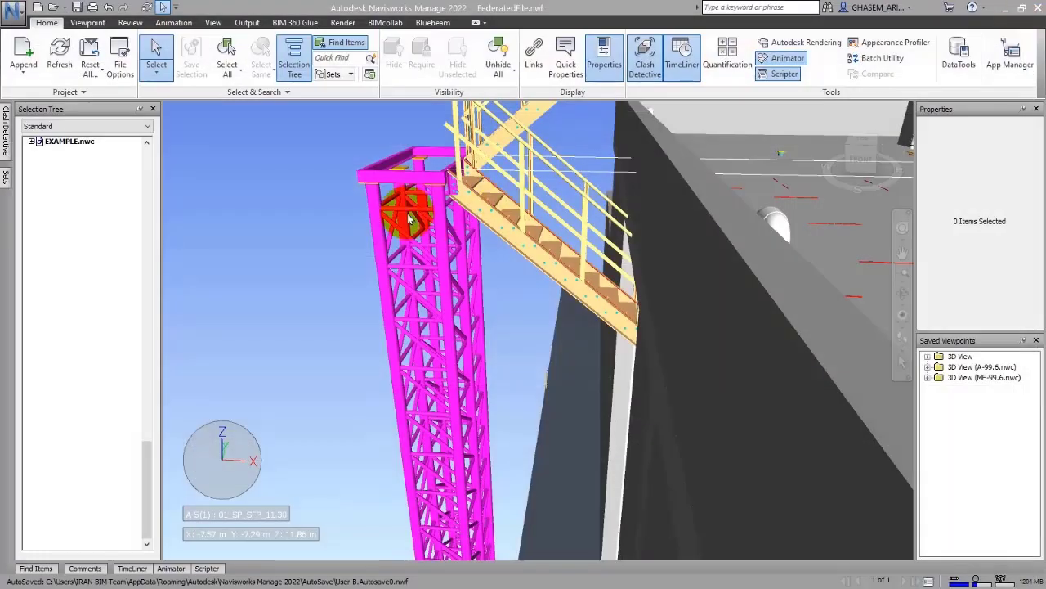
# Step: Inspect the magenta steel tower in Navisworks, selecting its vertical columns and bracing members one by one
pyautogui.click(374, 199)
pyautogui.press('Escape')
pyautogui.click(439, 244)
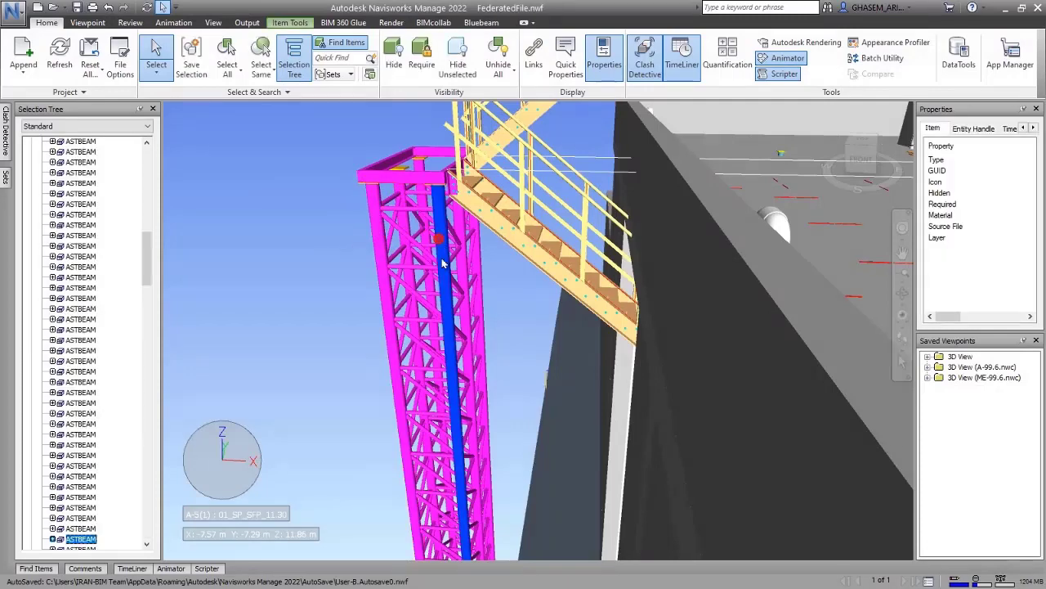
pyautogui.click(408, 277)
pyautogui.click(402, 267)
pyautogui.click(387, 257)
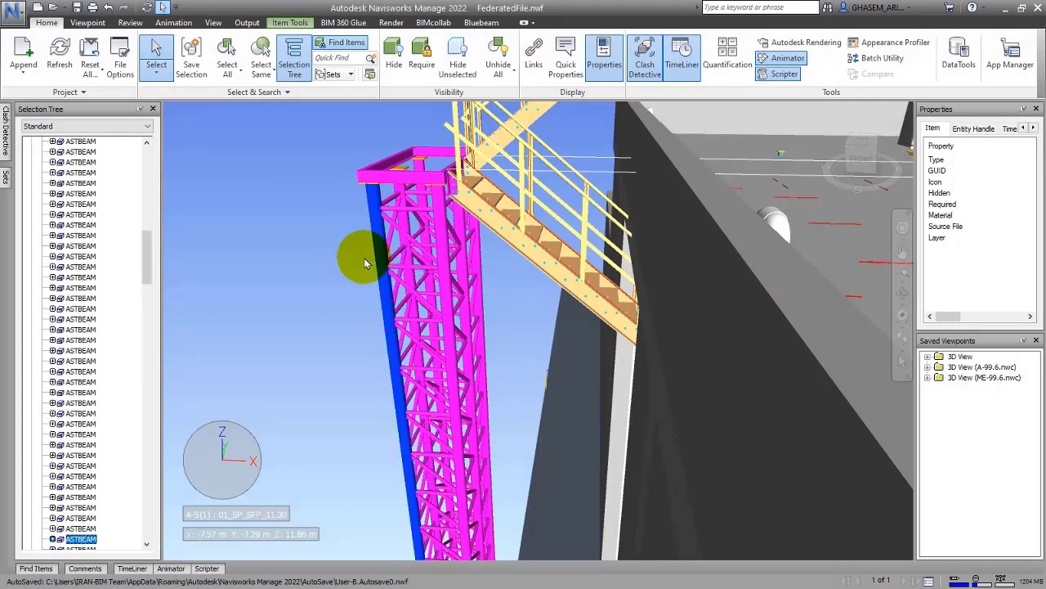
pyautogui.click(365, 261)
pyautogui.keyDown('shift'); pyautogui.moveTo(407, 312); pyautogui.dragTo(398, 299, button='middle'); pyautogui.keyUp('shift')
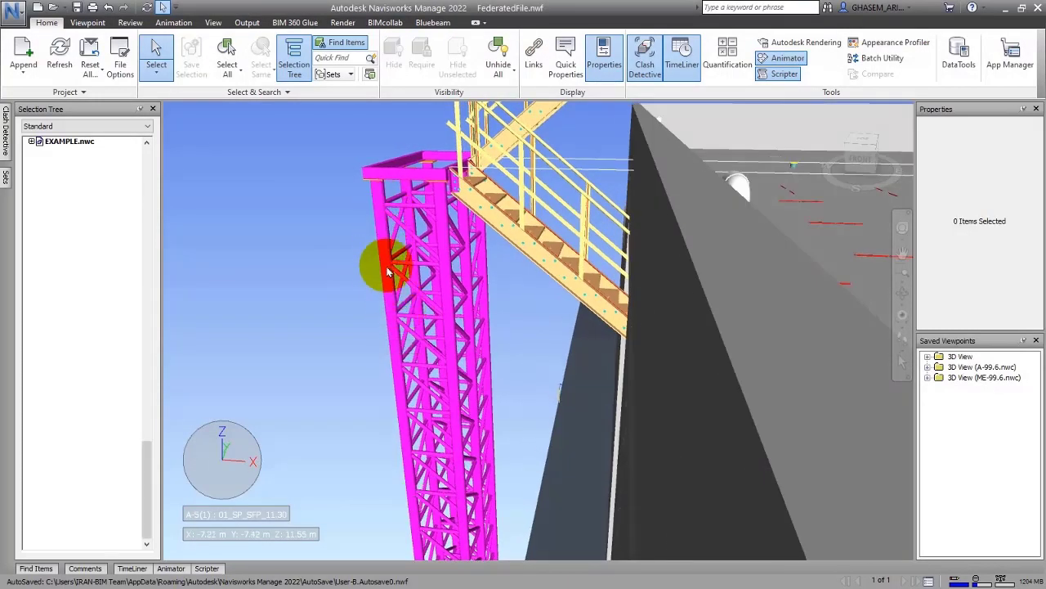
pyautogui.moveTo(397, 250)
pyautogui.keyDown('shift'); pyautogui.mouseDown(button='middle')
pyautogui.moveTo(403, 296)
pyautogui.moveTo(433, 300)
pyautogui.moveTo(455, 323)
pyautogui.moveTo(435, 310)
pyautogui.mouseUp(button='middle'); pyautogui.keyUp('shift')
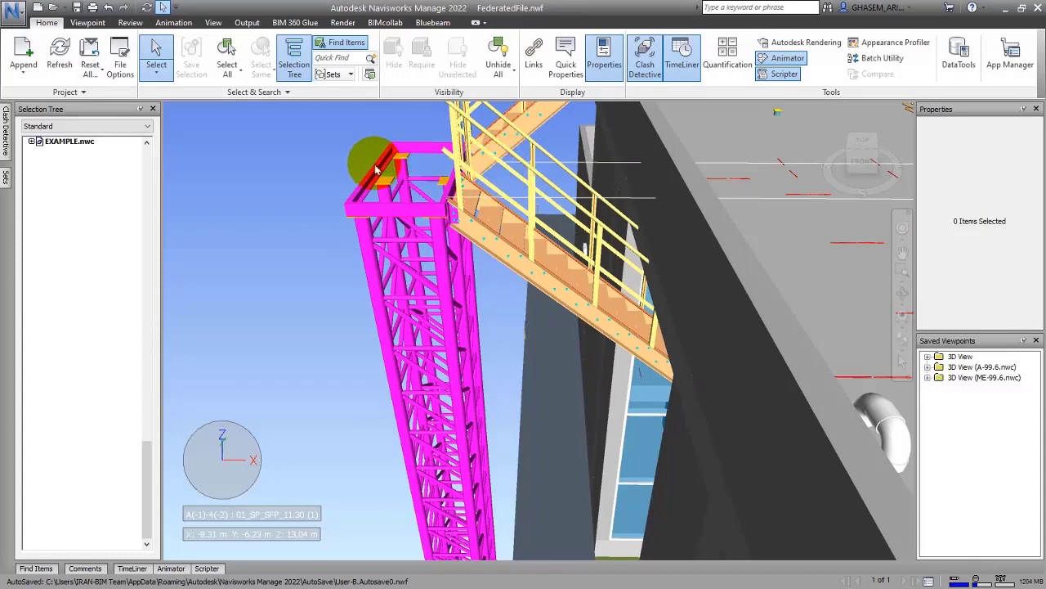
# Step: Delete EXAMPLE.nwc from the federated model and confirm the permanent removal
pyautogui.click(50, 145)
pyautogui.rightClick(75, 174)
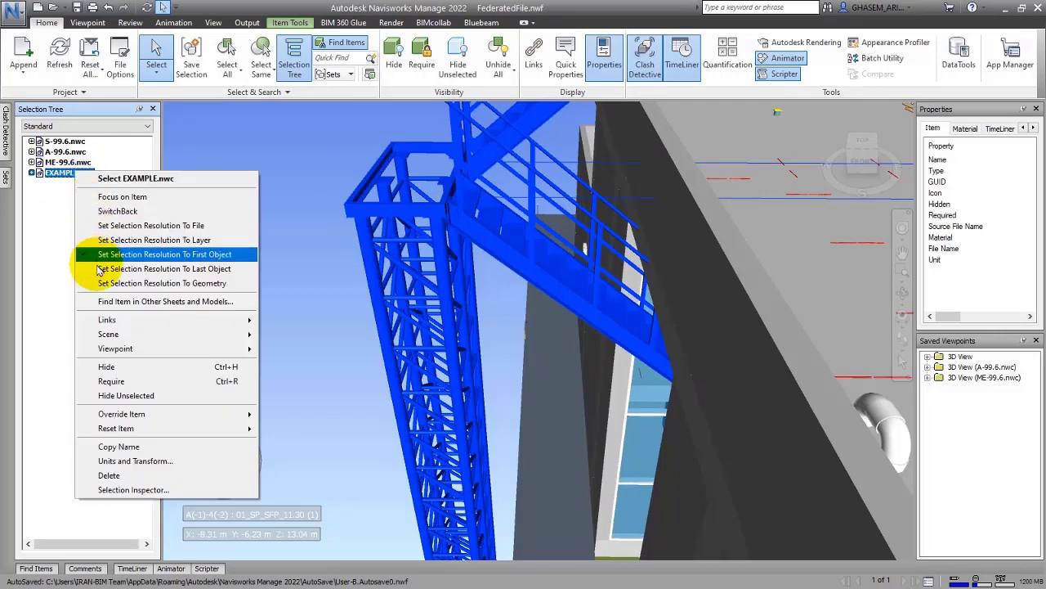
pyautogui.click(109, 475)
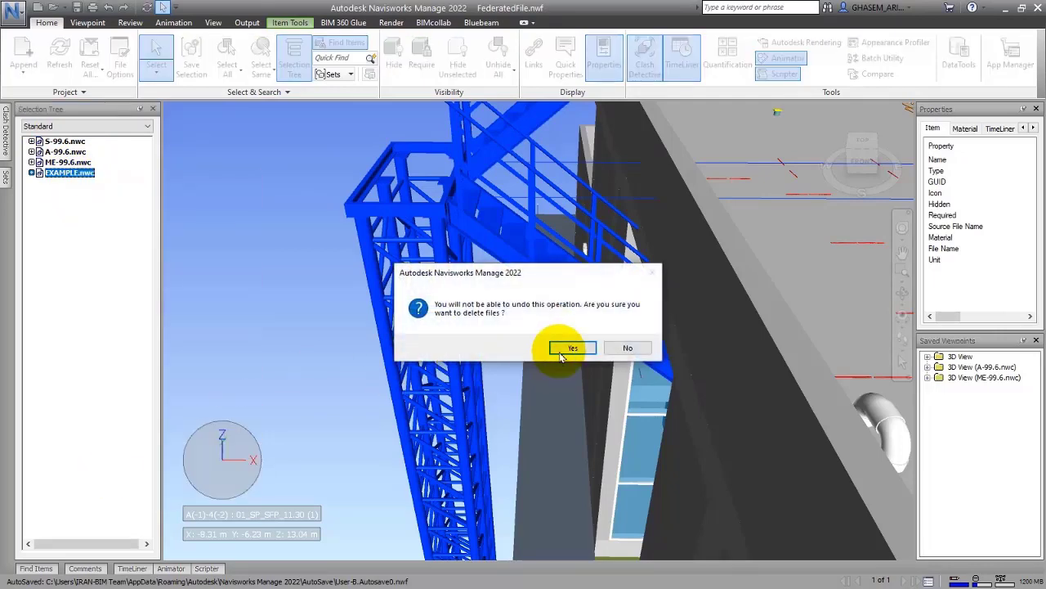
pyautogui.click(573, 349)
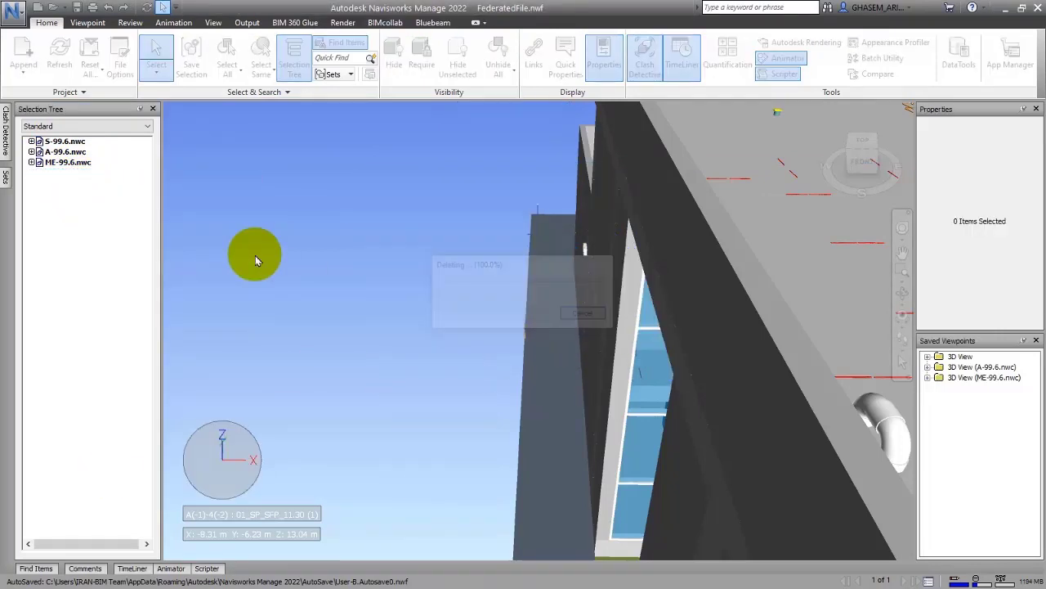
pyautogui.scroll(4, 255, 260)
pyautogui.scroll(2, 456, 257)
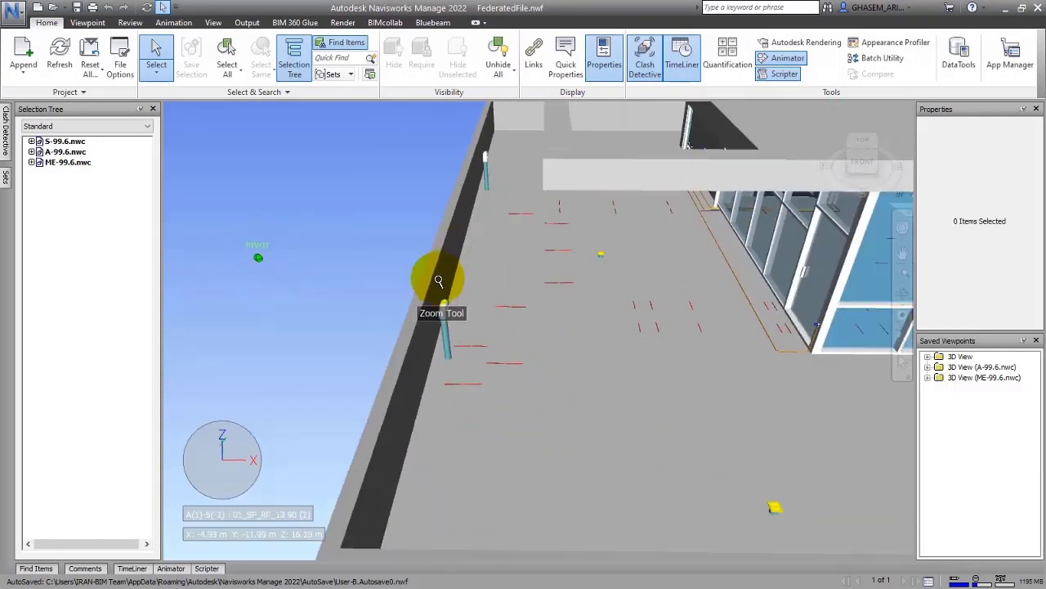
pyautogui.scroll(-5, 438, 280)
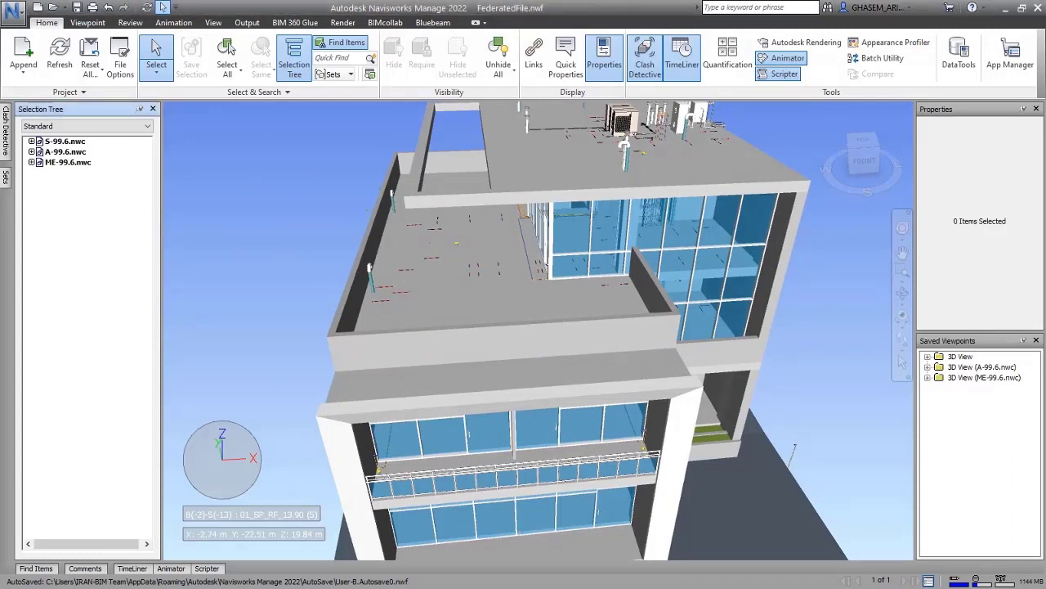
# Step: Open the Sheet Browser over the 3D view and frame the whole building
pyautogui.moveTo(2, 126); pyautogui.dragTo(605, 201)
pyautogui.moveTo(331, 297); pyautogui.dragTo(416, 264, button='middle')
pyautogui.moveTo(228, 153); pyautogui.dragTo(261, 198, button='middle')
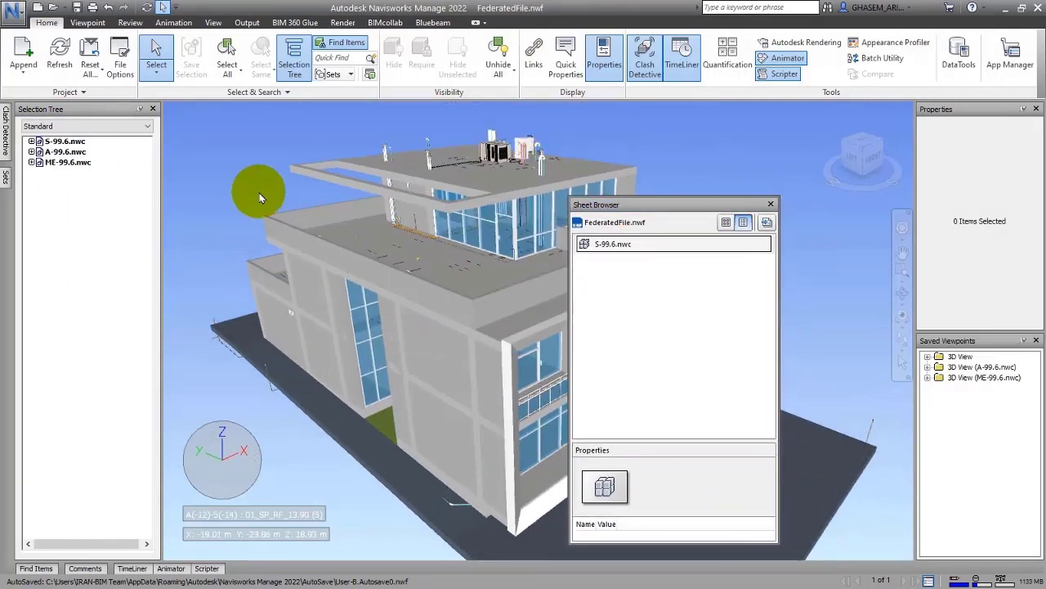
pyautogui.click(59, 13)
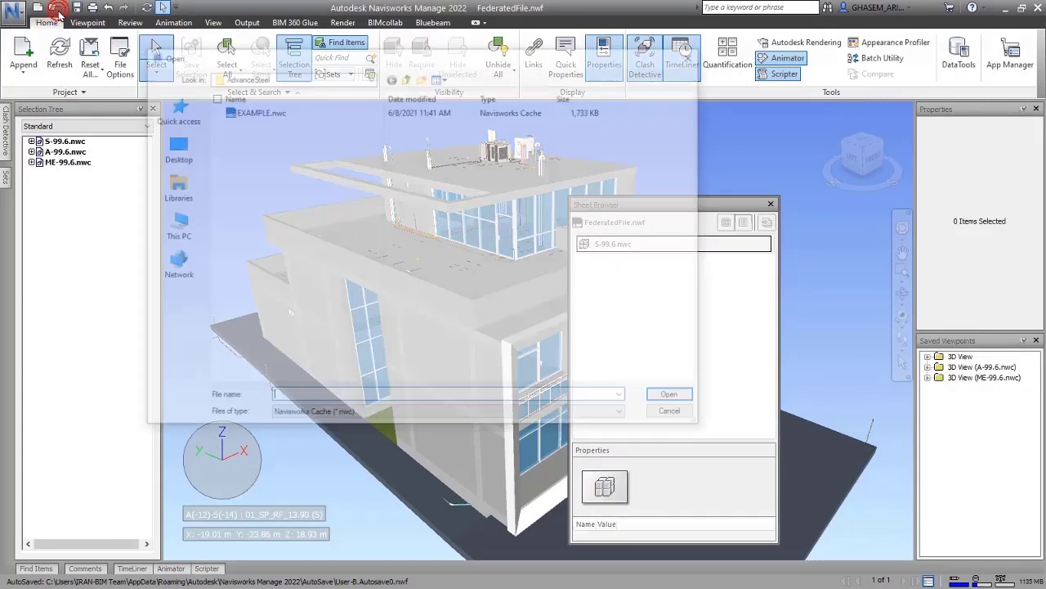
pyautogui.click(677, 416)
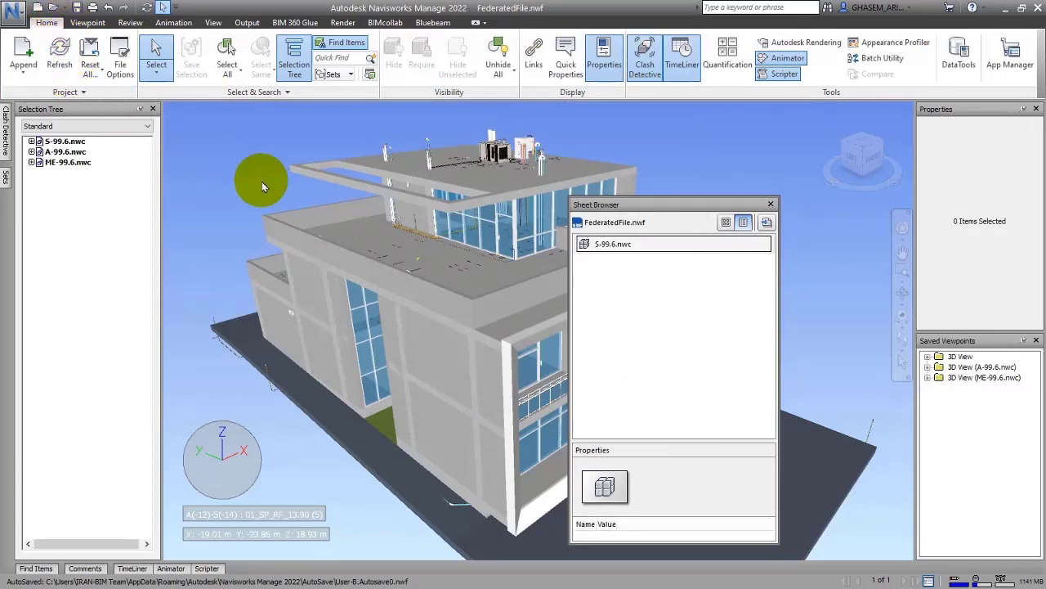
# Step: Import EXAMPLE.nwc from the AdvanceSteel folder as a separate sheet/model in the Sheet Browser, using the Navisworks Cache (*.nwc) file type
pyautogui.click(767, 224)
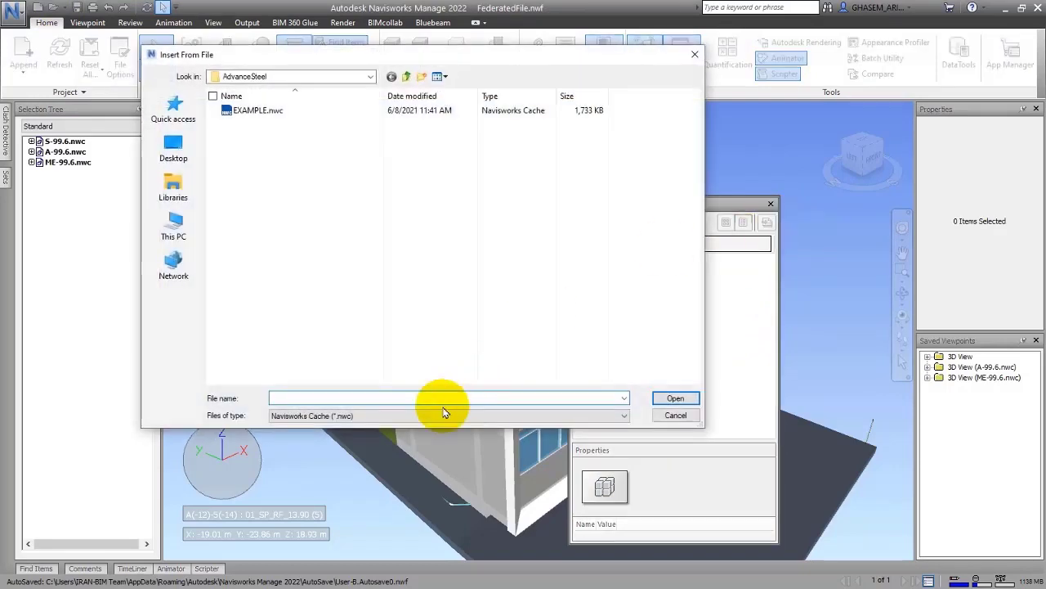
pyautogui.click(441, 415)
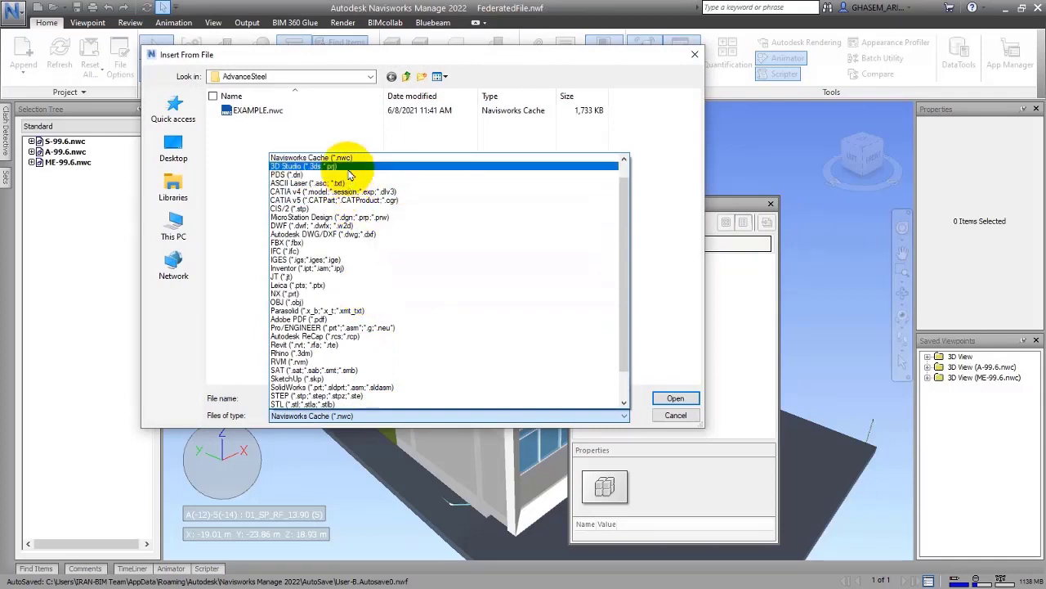
pyautogui.click(352, 243)
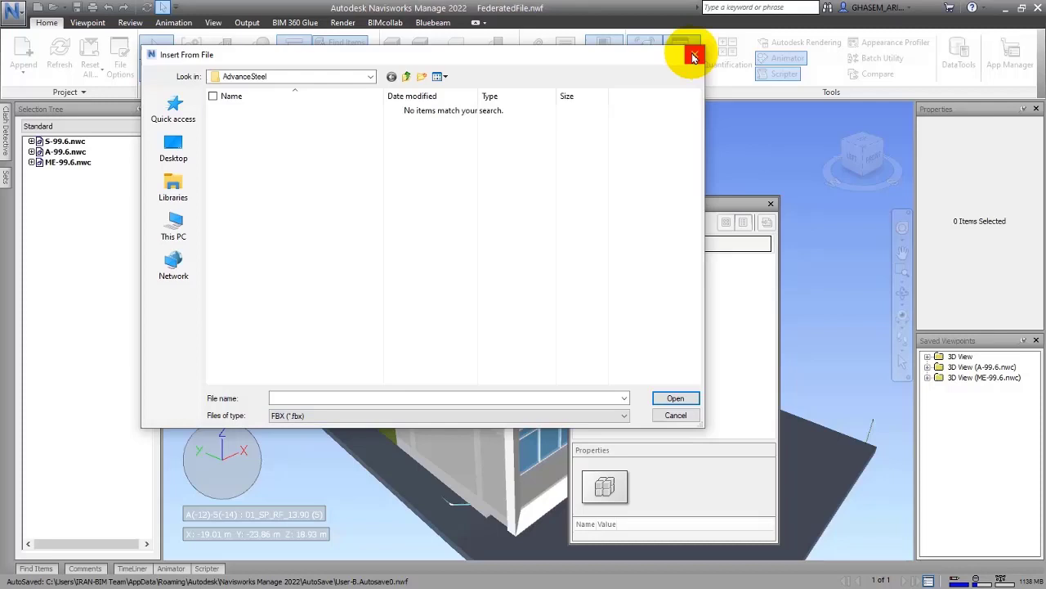
pyautogui.click(406, 76)
pyautogui.doubleClick(237, 109)
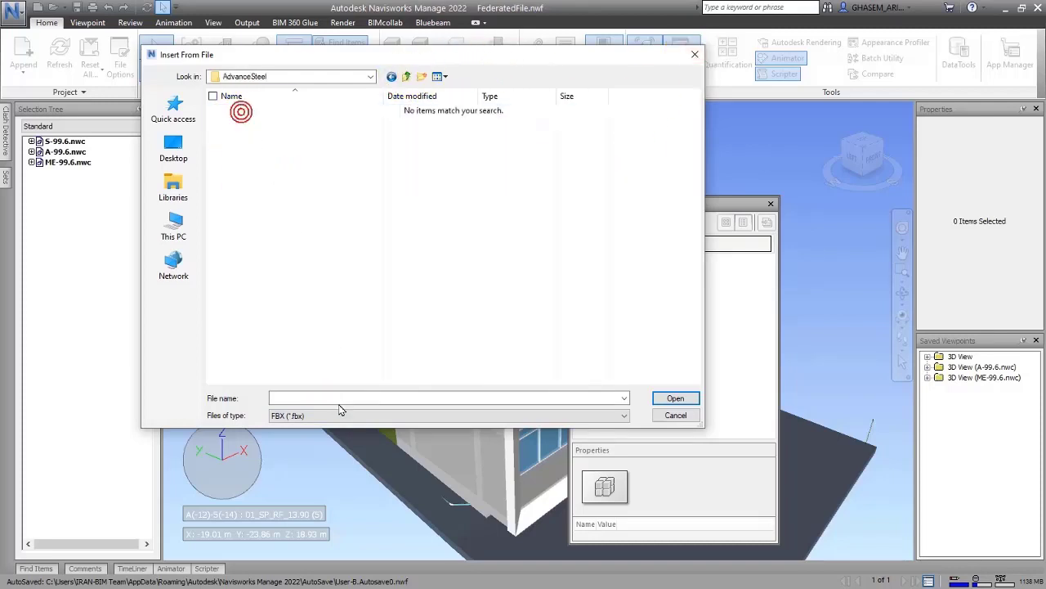
pyautogui.click(338, 415)
pyautogui.click(340, 174)
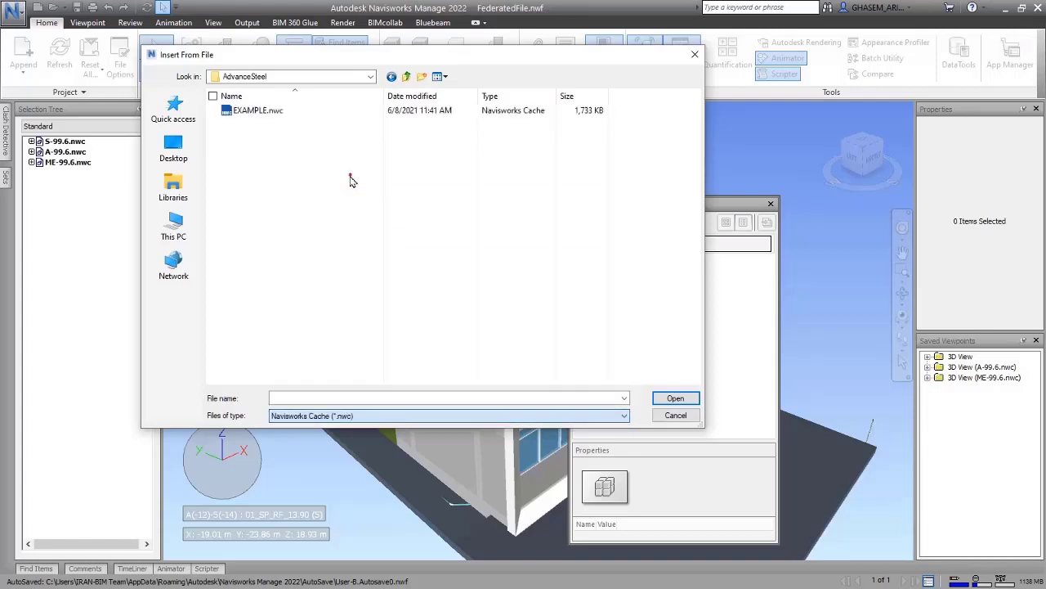
pyautogui.doubleClick(252, 107)
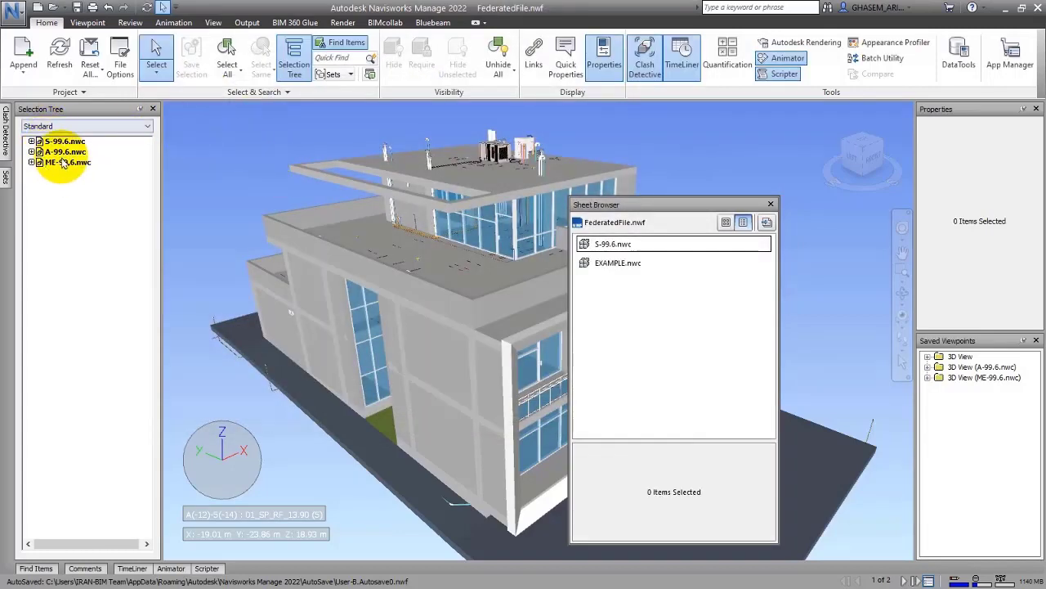
# Step: View the imported EXAMPLE.nwc on its own, then switch back to the S-99.6.nwc model
pyautogui.doubleClick(615, 263)
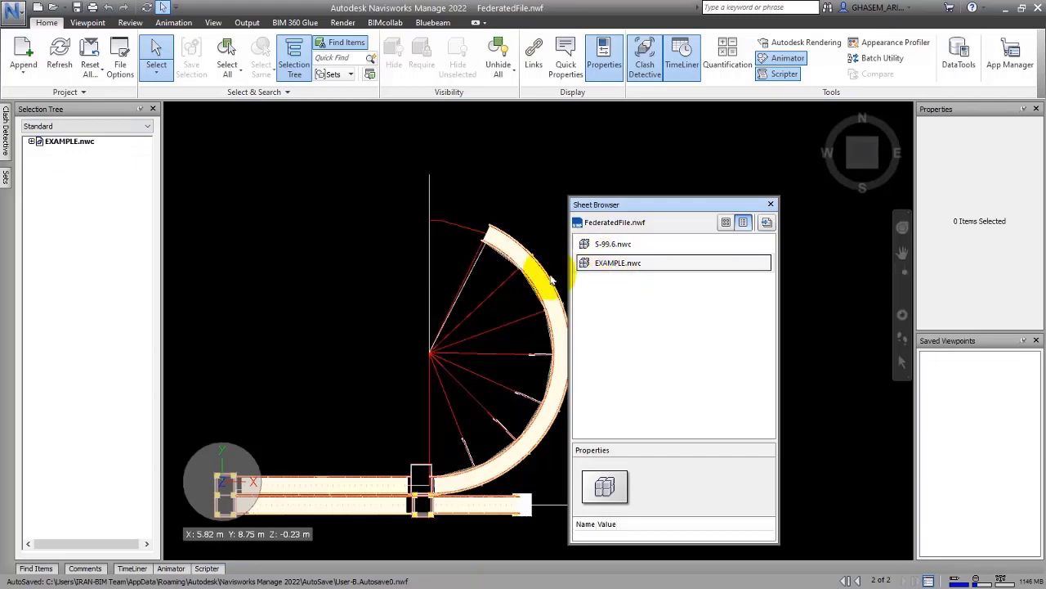
pyautogui.doubleClick(613, 243)
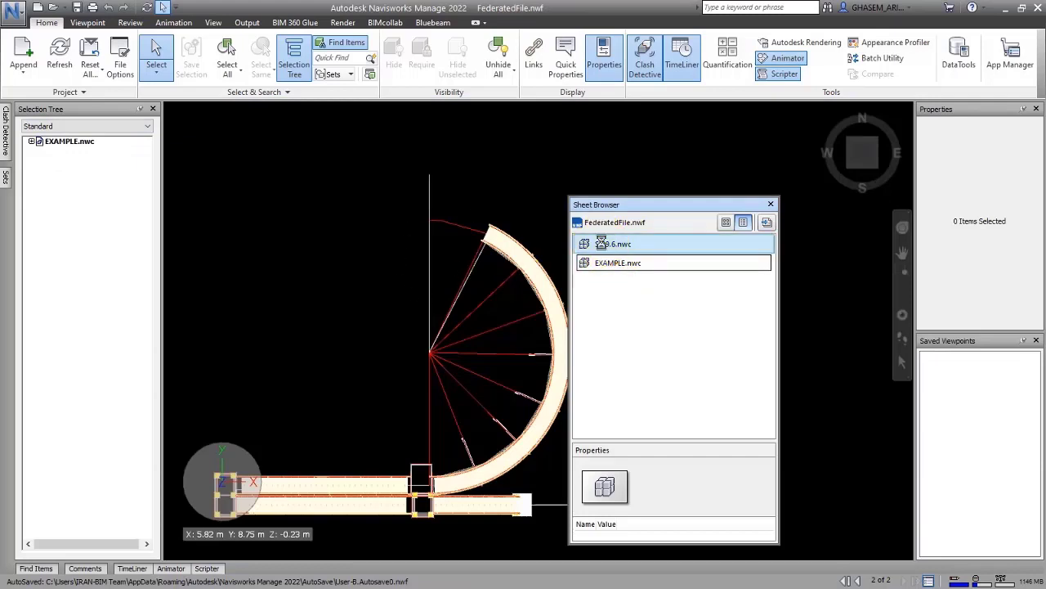
# Step: Delete EXAMPLE.nwc from the Sheet Browser and select the S-99.6.nwc entry
pyautogui.click(614, 263)
pyautogui.click(614, 263)
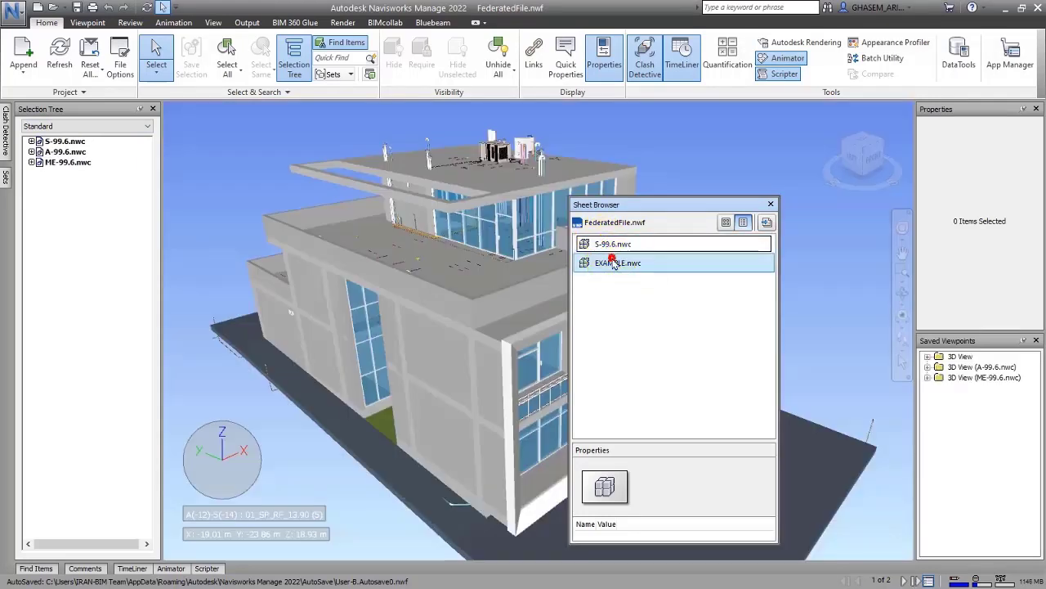
pyautogui.rightClick(614, 265)
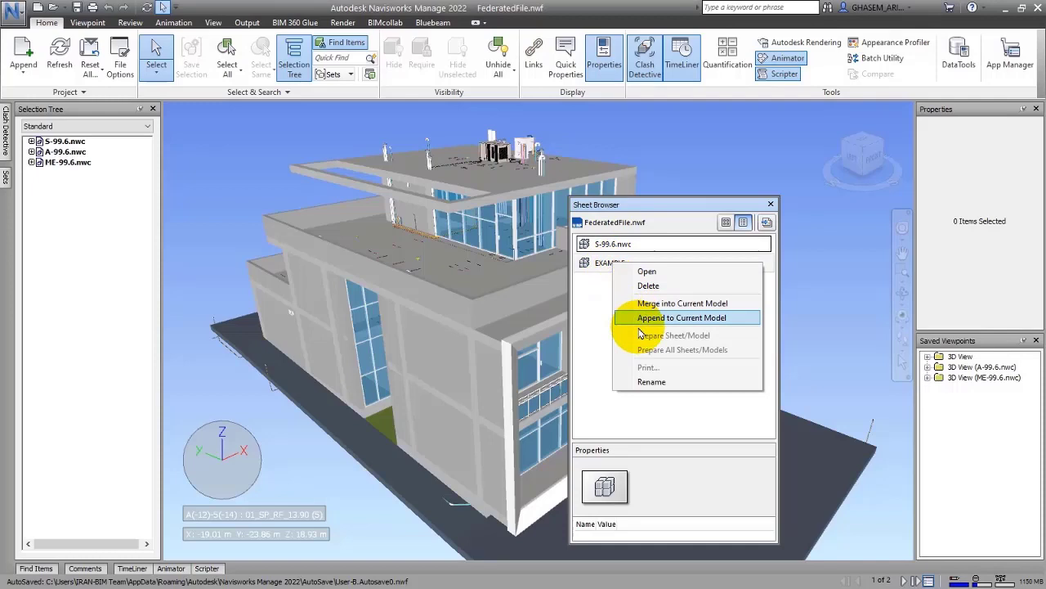
pyautogui.click(650, 286)
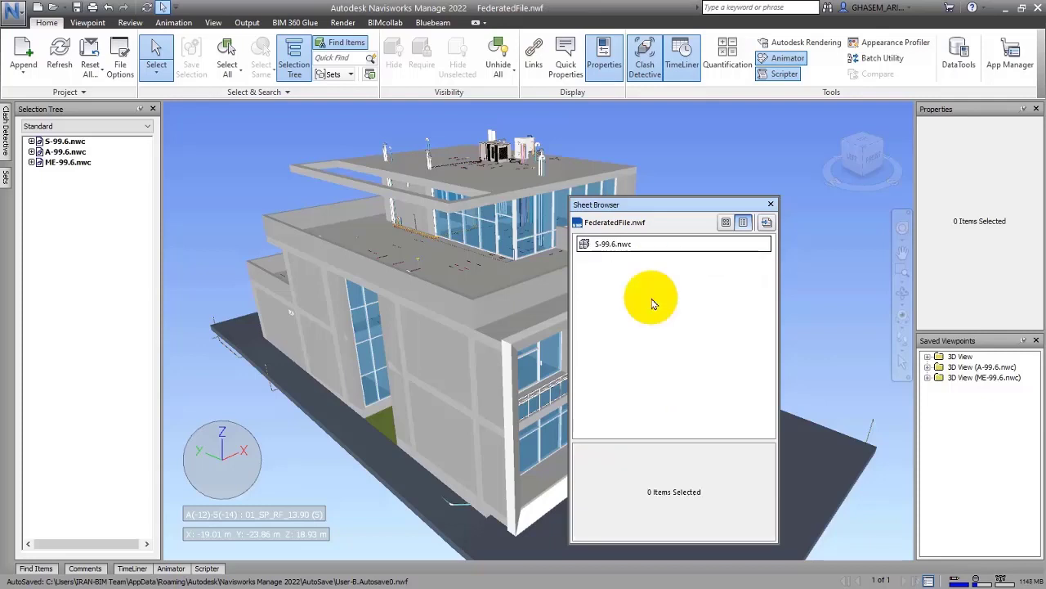
pyautogui.click(613, 245)
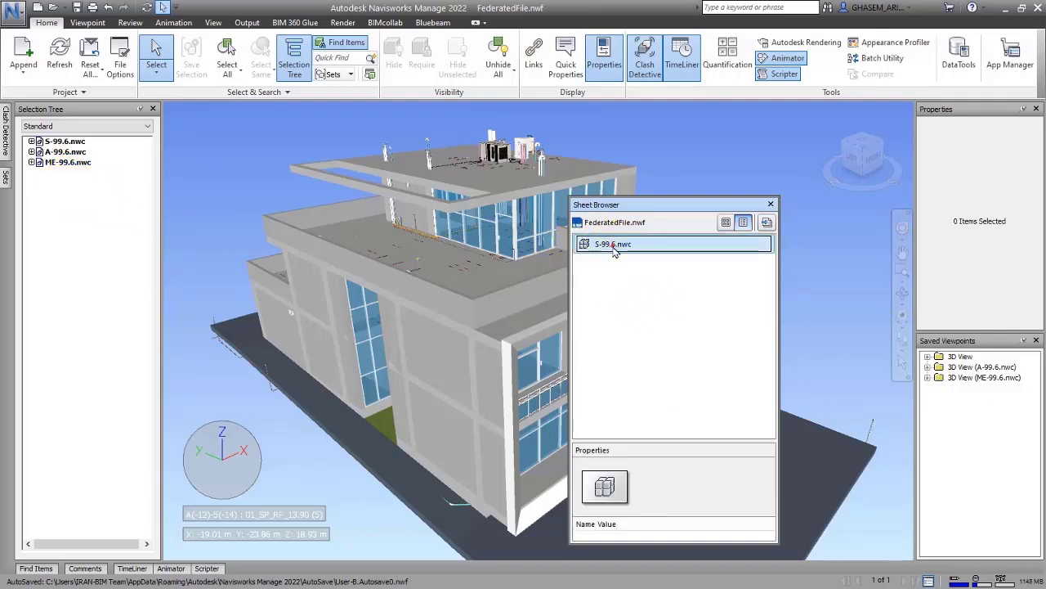